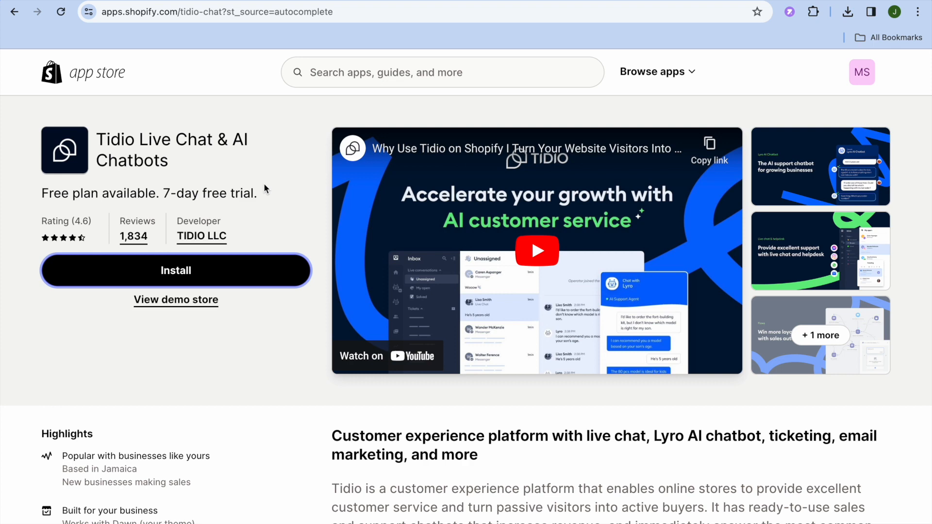
Find the Tidio Live Chat & AI Chatbots listing in the Shopify App Store, starting from the store admin.
{"action": "left_click", "coordinate": [291, 182]}
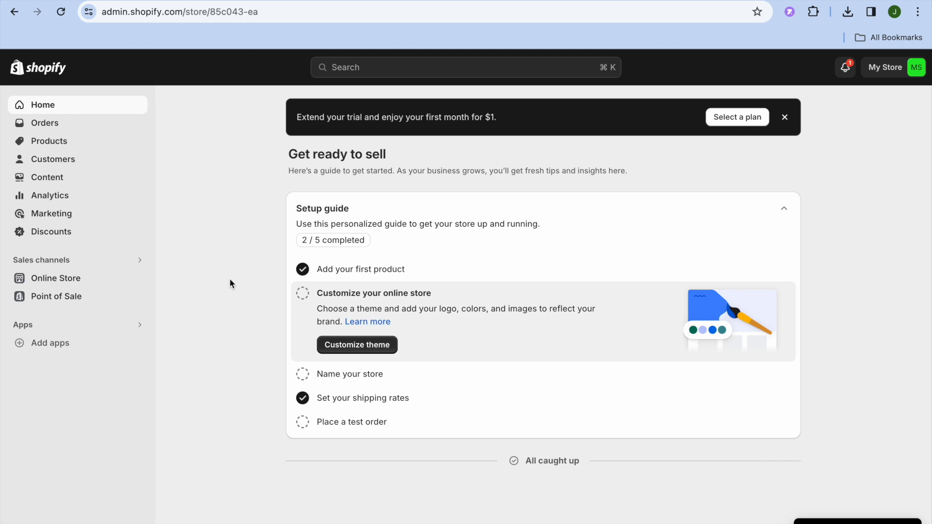
{"action": "left_click", "coordinate": [72, 349]}
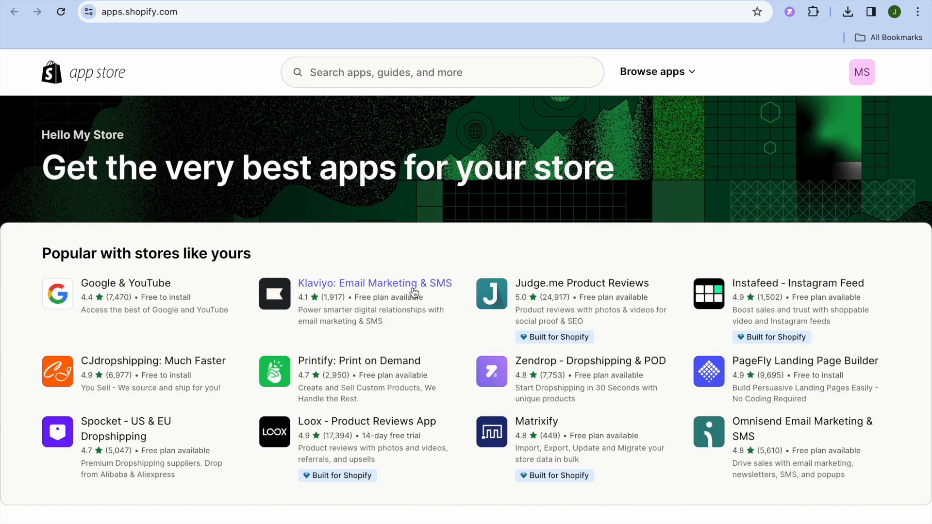
{"action": "left_click", "coordinate": [357, 79]}
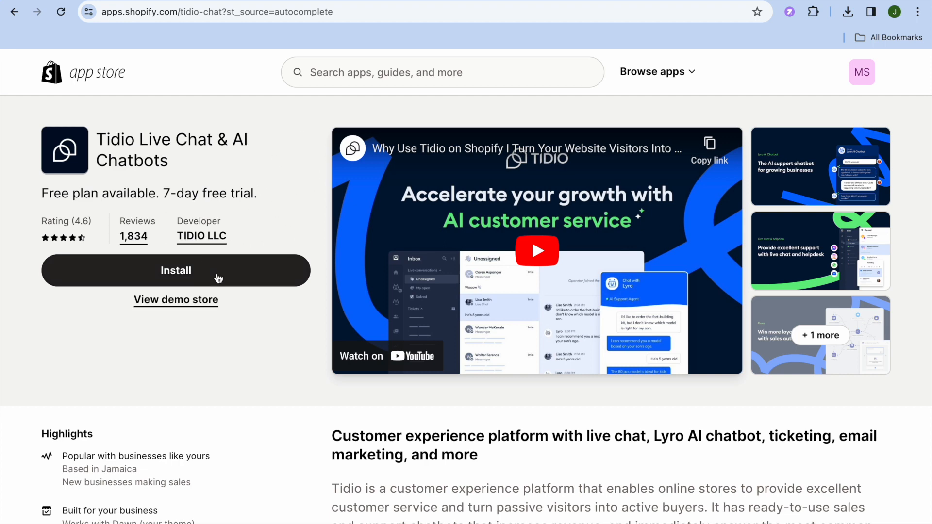
Review the pricing plans on the Tidio listing and install the app on the store.
{"action": "scroll", "coordinate": [287, 365], "scroll_direction": "down", "scroll_amount": 10}
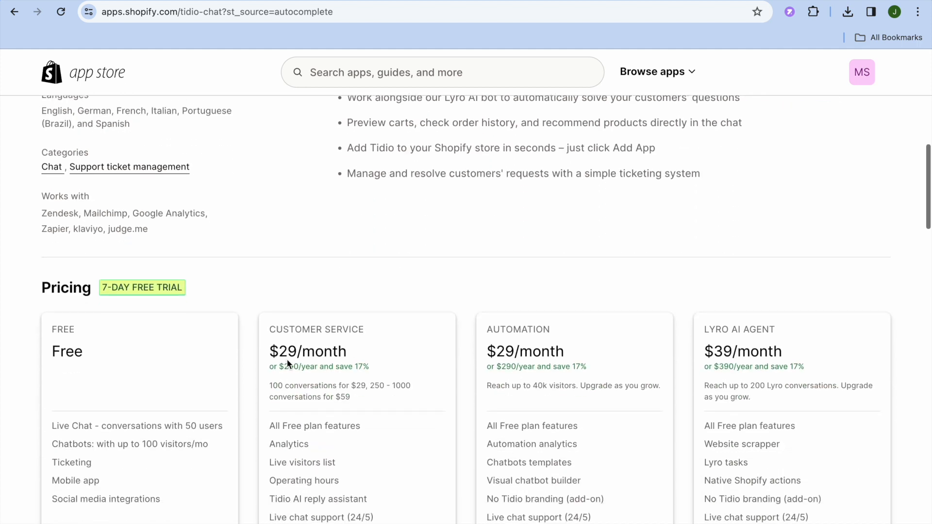
{"action": "scroll", "coordinate": [287, 363], "scroll_direction": "down", "scroll_amount": 2}
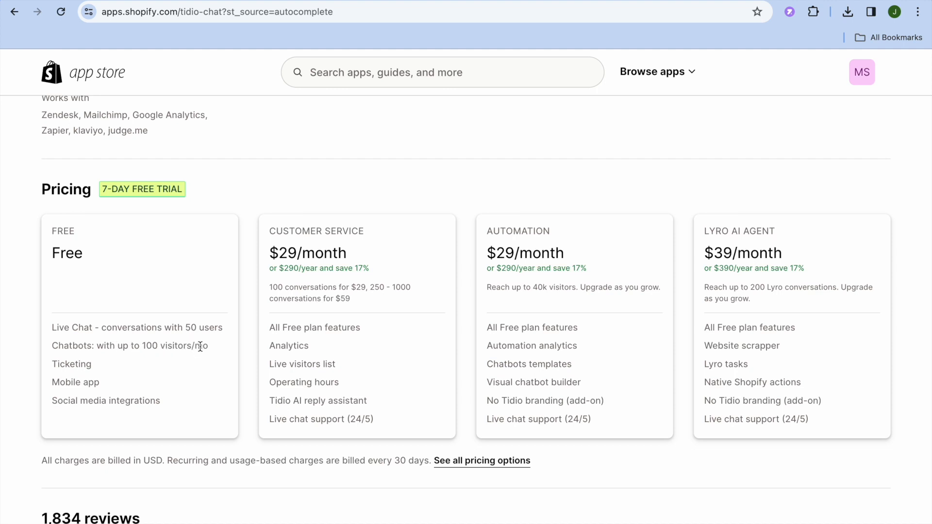
{"action": "scroll", "coordinate": [200, 347], "scroll_direction": "up", "scroll_amount": 6}
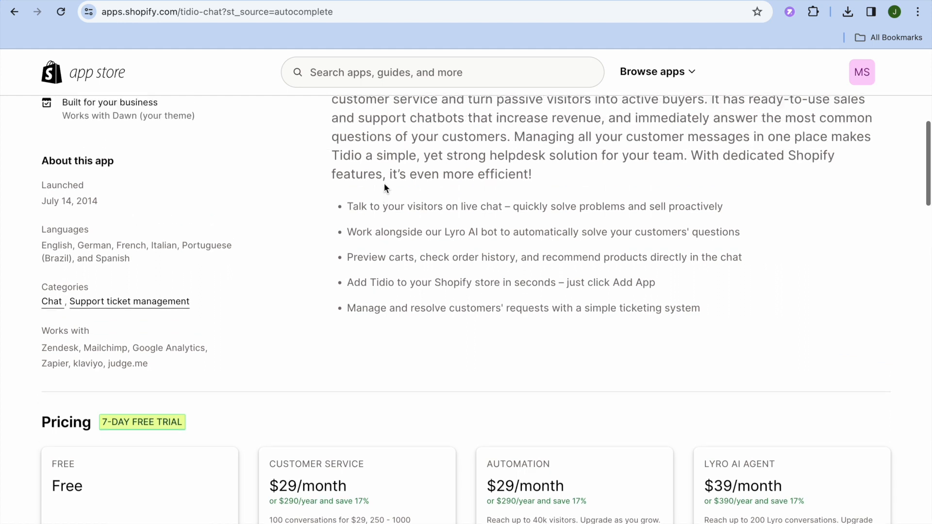
{"action": "scroll", "coordinate": [384, 186], "scroll_direction": "up", "scroll_amount": 4}
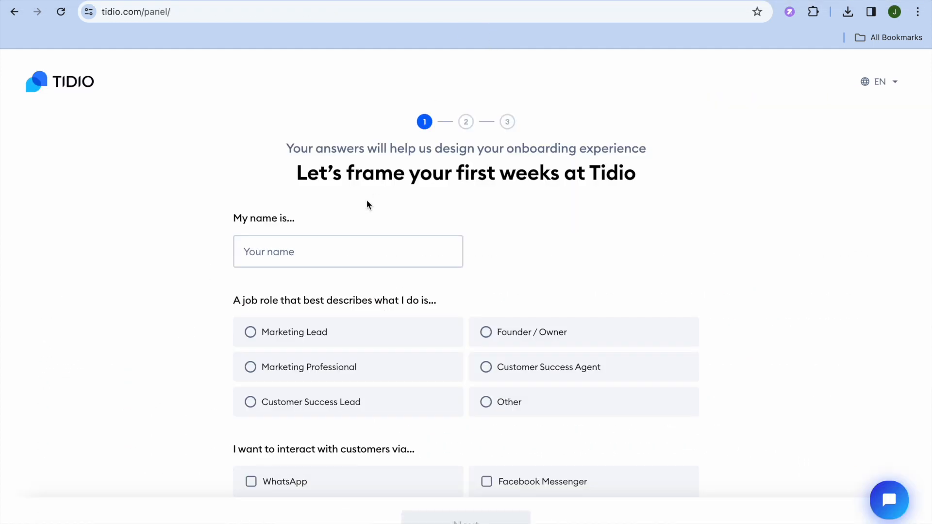
Complete the first onboarding page with name test, role Founder / Owner and only Website (via Live Chat) as the customer channel.
{"action": "left_click", "coordinate": [303, 251]}
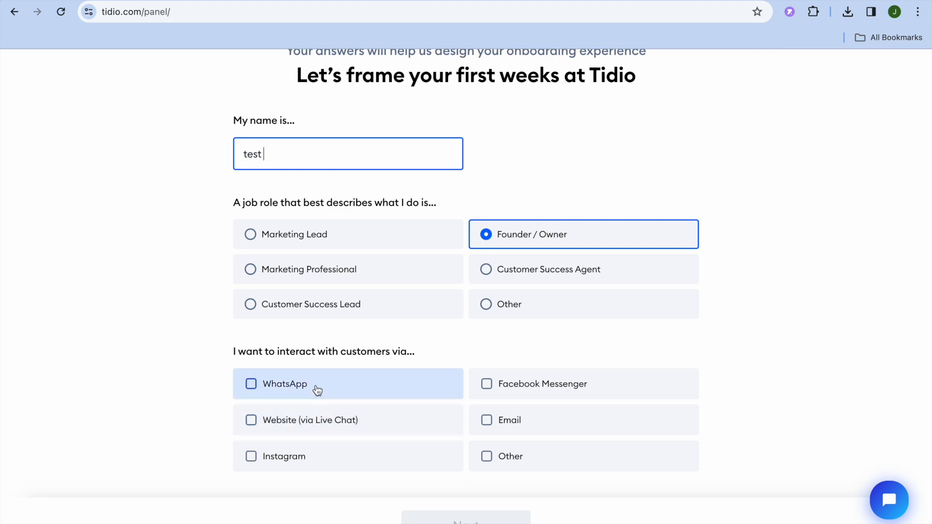
{"action": "left_click", "coordinate": [293, 388]}
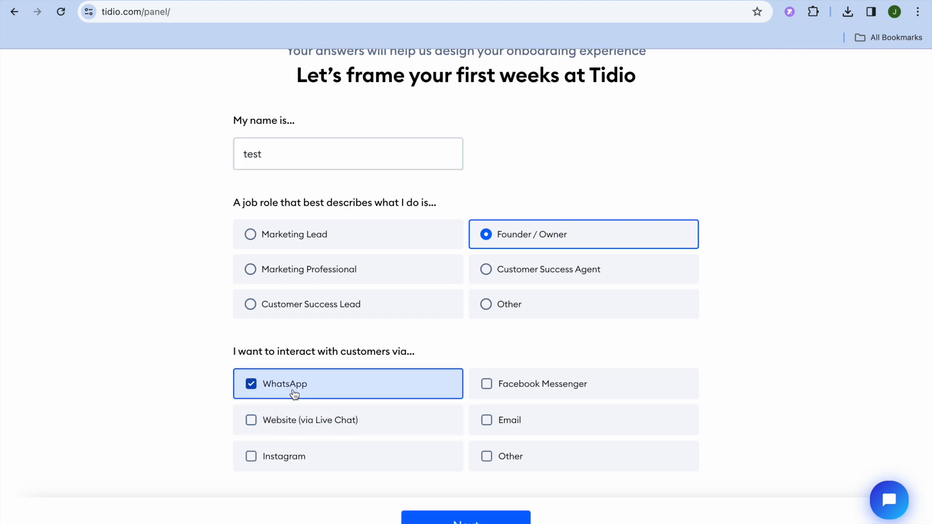
{"action": "left_click", "coordinate": [504, 384]}
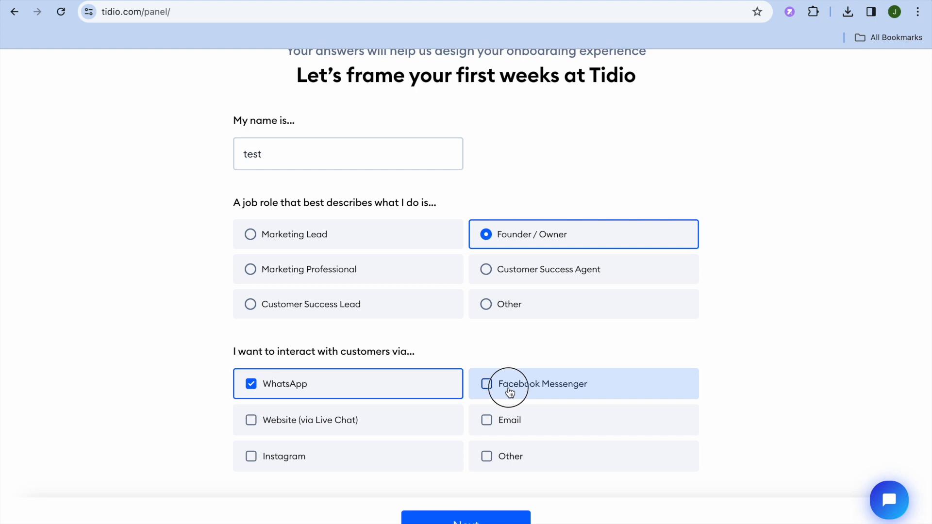
{"action": "left_click", "coordinate": [507, 430]}
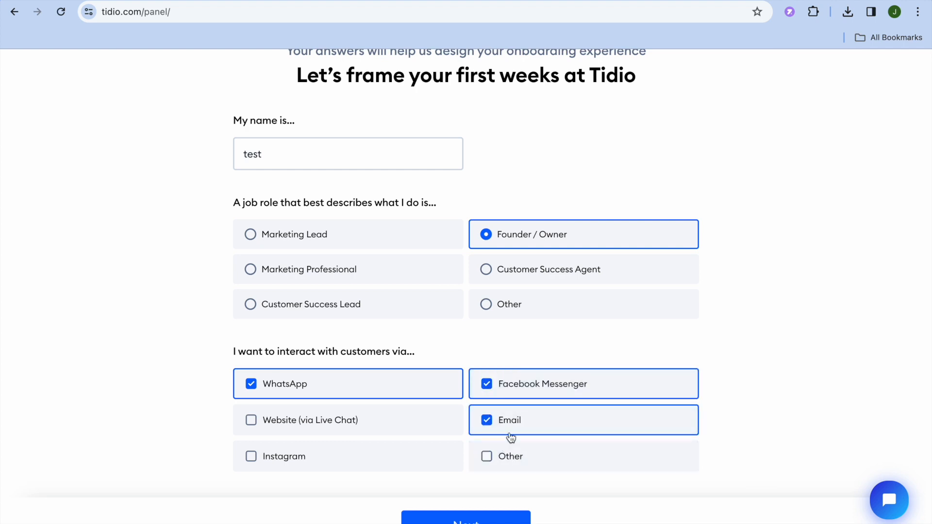
{"action": "left_click", "coordinate": [372, 425]}
{"action": "left_click", "coordinate": [335, 391]}
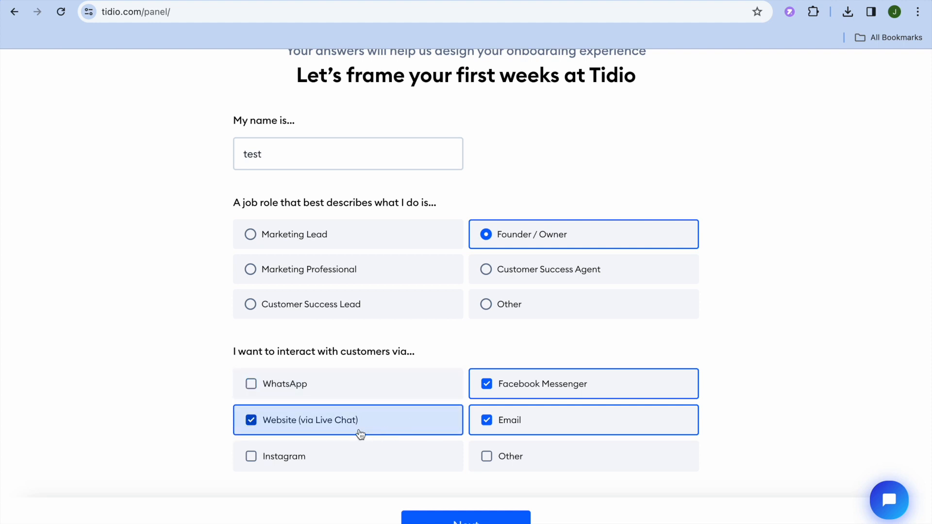
{"action": "left_click", "coordinate": [507, 386]}
{"action": "left_click", "coordinate": [511, 422]}
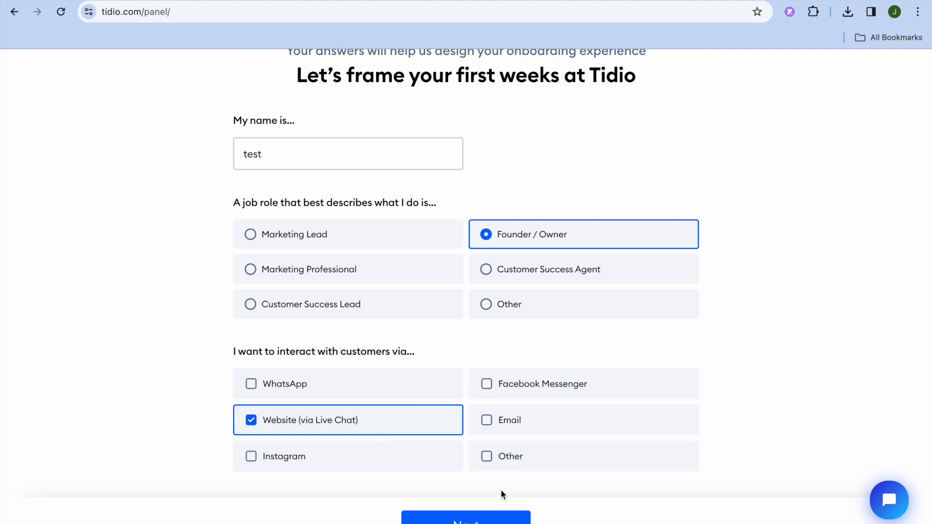
{"action": "left_click", "coordinate": [477, 519]}
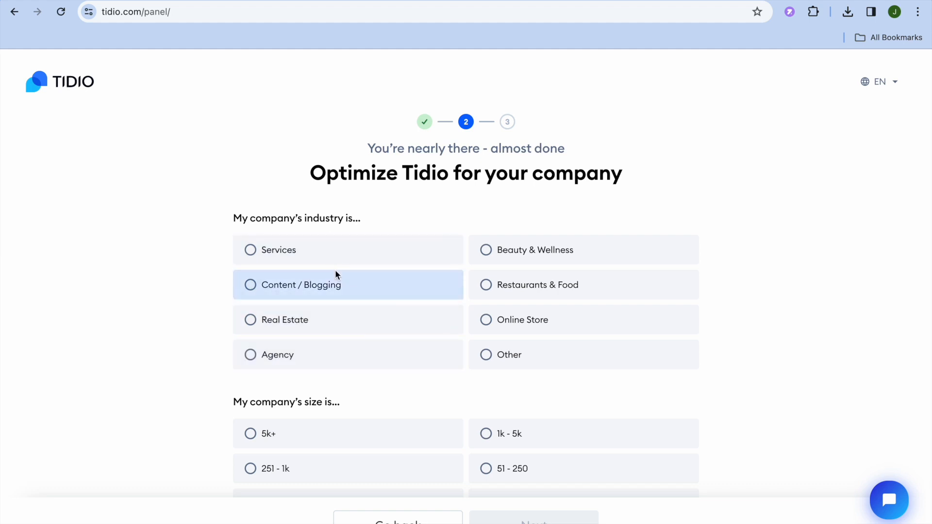
Complete the company page with industry Online Store, size Only me, monthly inquiries I don't know yet and website built with Shopify.
{"action": "left_click", "coordinate": [503, 325]}
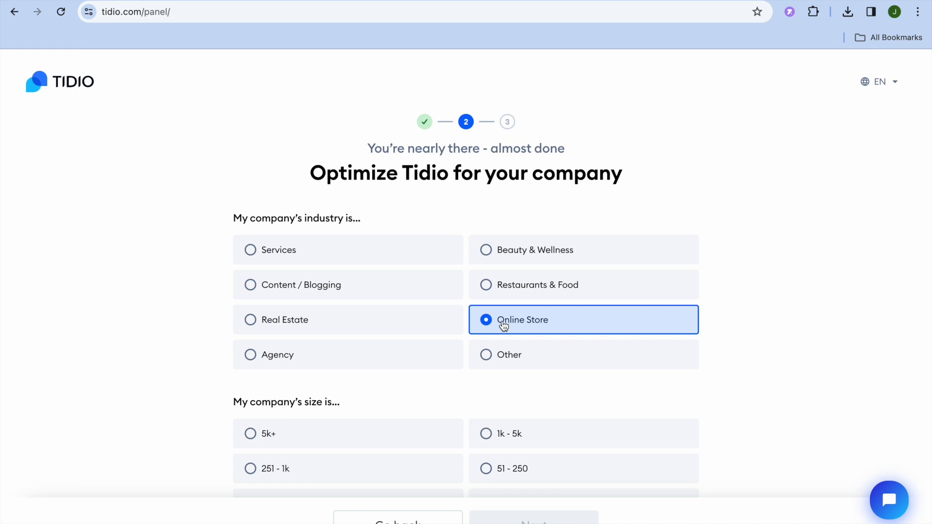
{"action": "scroll", "coordinate": [402, 388], "scroll_direction": "down", "scroll_amount": 5}
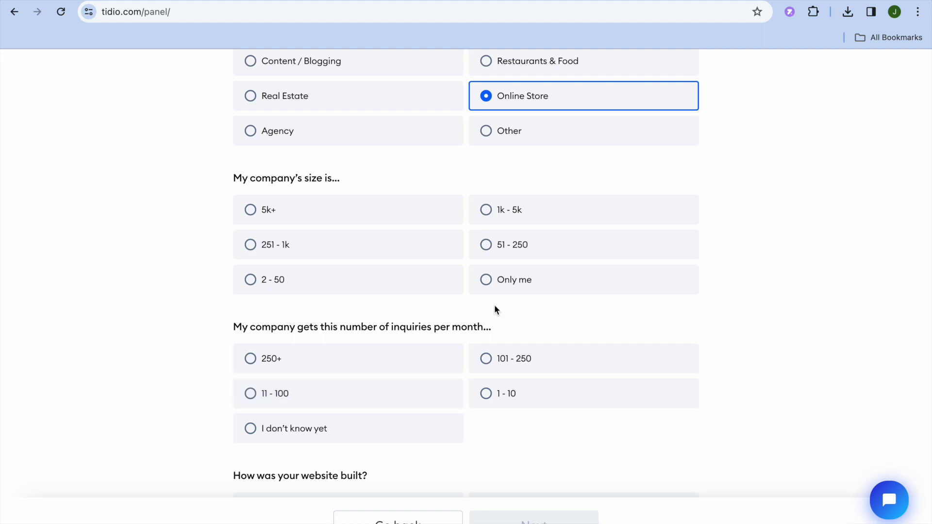
{"action": "left_click", "coordinate": [518, 287]}
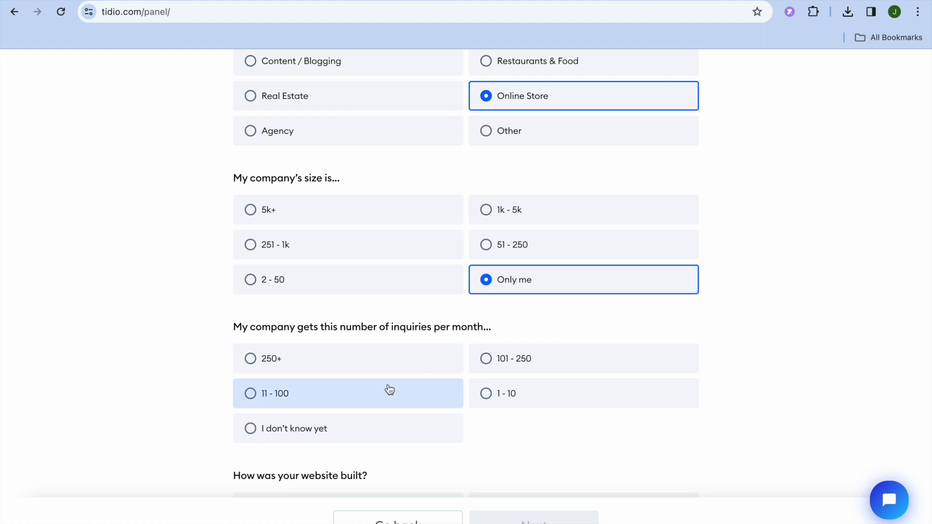
{"action": "scroll", "coordinate": [389, 390], "scroll_direction": "down", "scroll_amount": 1}
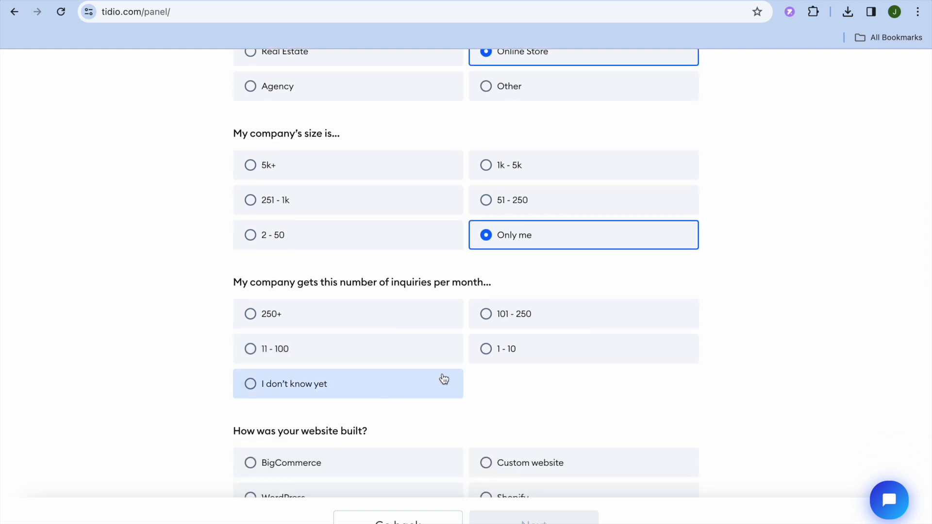
{"action": "left_click", "coordinate": [393, 383]}
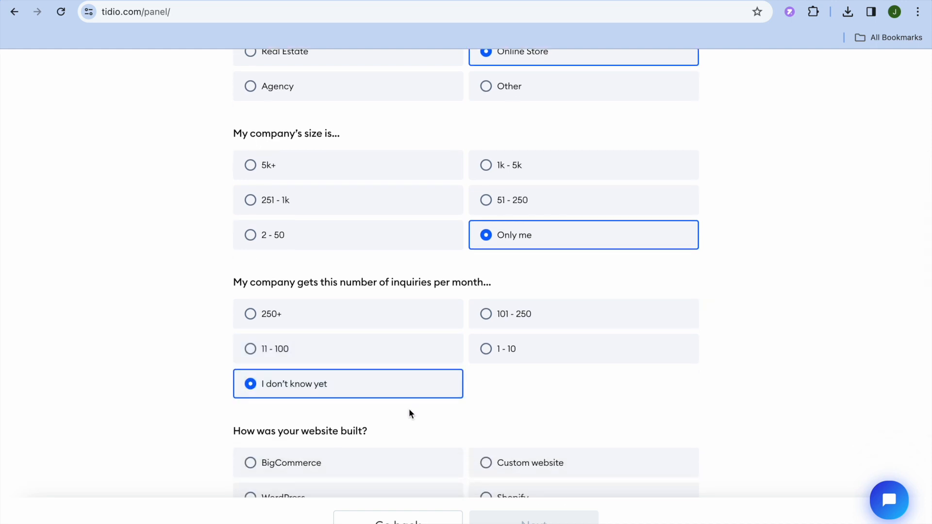
{"action": "scroll", "coordinate": [409, 408], "scroll_direction": "down", "scroll_amount": 2}
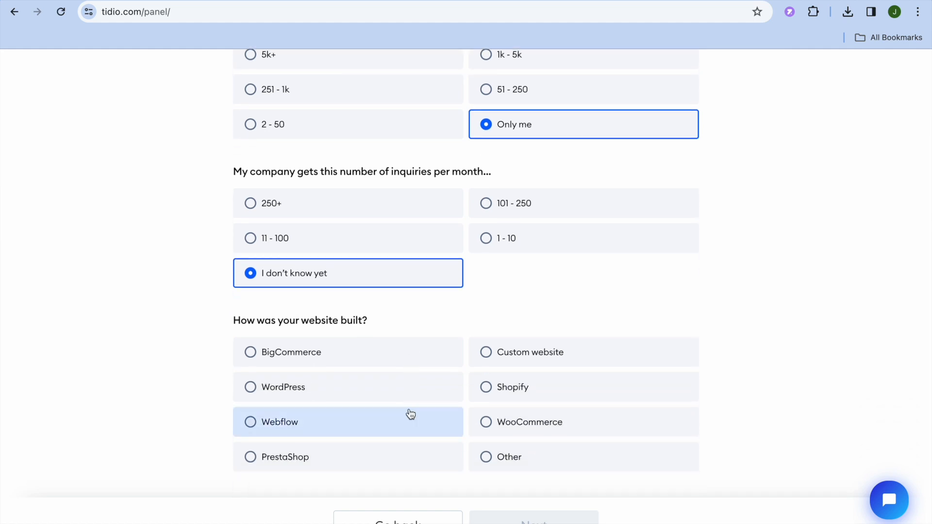
{"action": "left_click", "coordinate": [521, 396]}
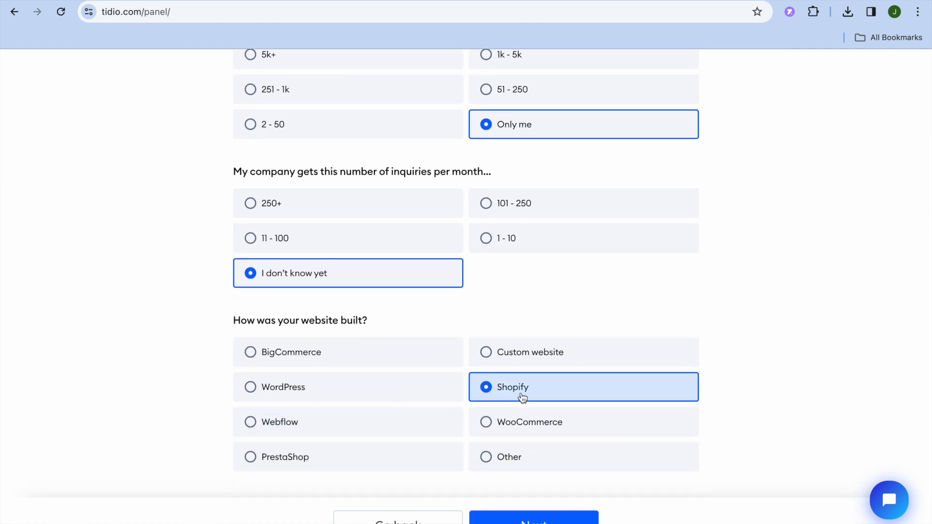
{"action": "left_click", "coordinate": [528, 515]}
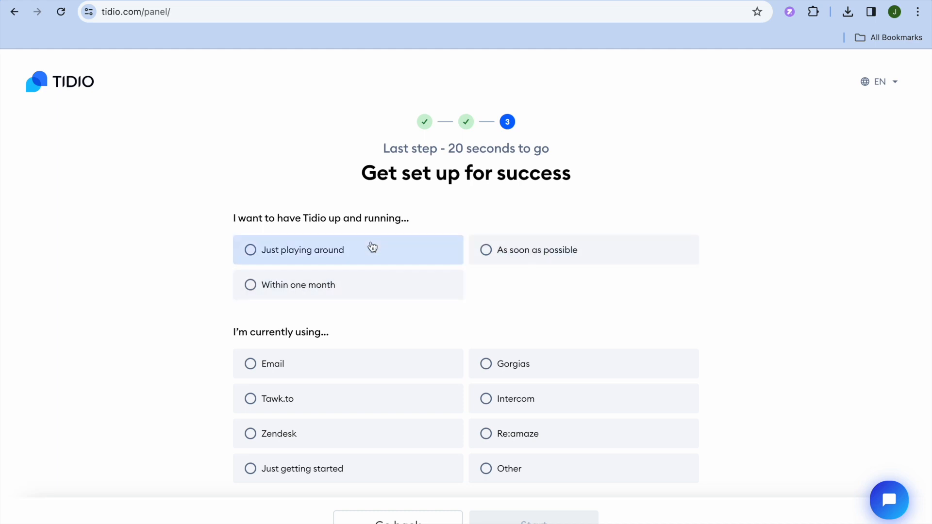
Answer the last onboarding page with As soon as possible, Just getting started, Youtube and first time using Tidio.
{"action": "left_click", "coordinate": [528, 253]}
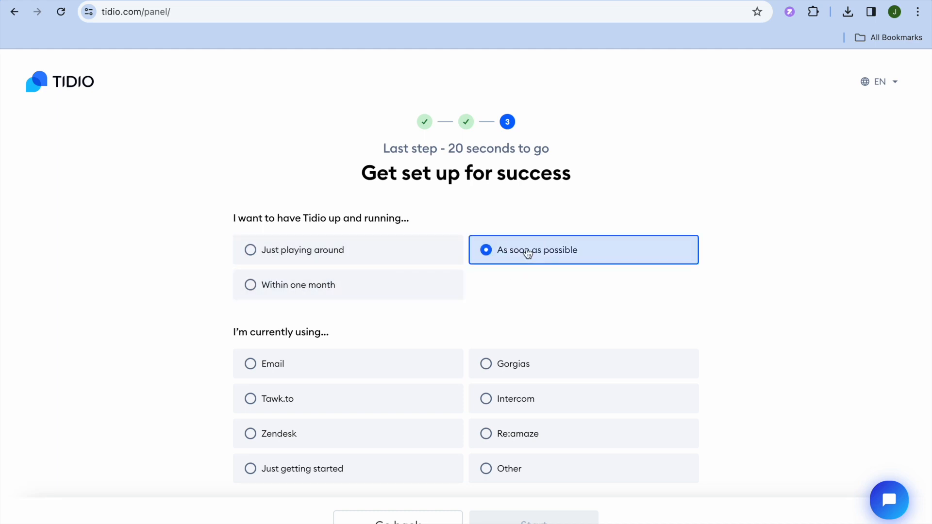
{"action": "scroll", "coordinate": [503, 307], "scroll_direction": "down", "scroll_amount": 5}
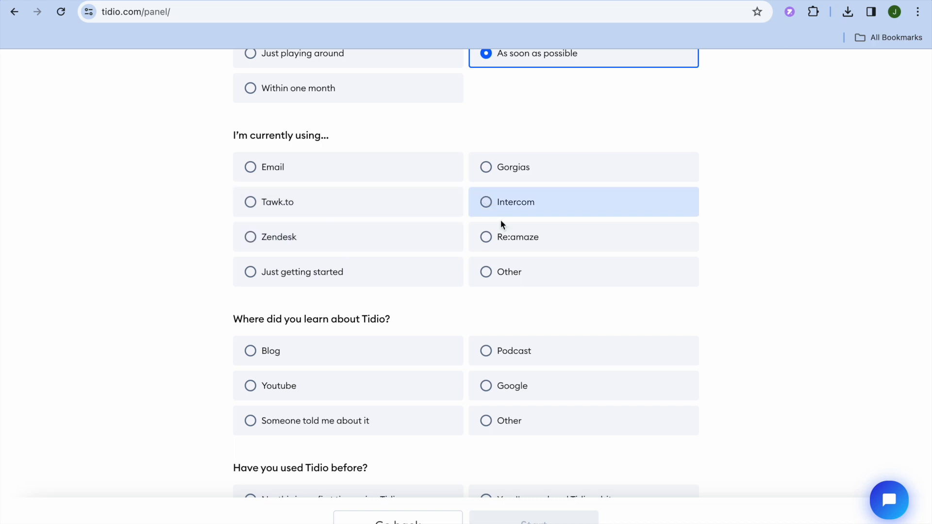
{"action": "left_click", "coordinate": [345, 275]}
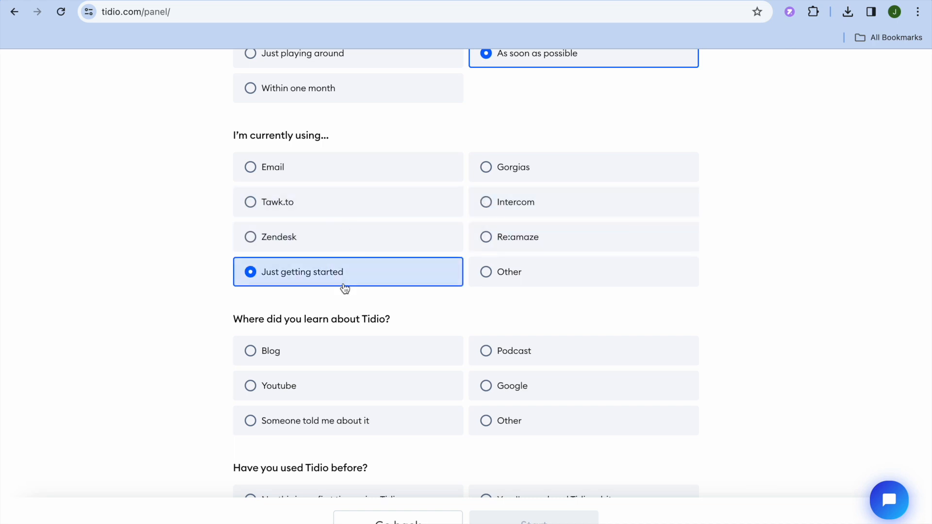
{"action": "scroll", "coordinate": [366, 320], "scroll_direction": "down", "scroll_amount": 3}
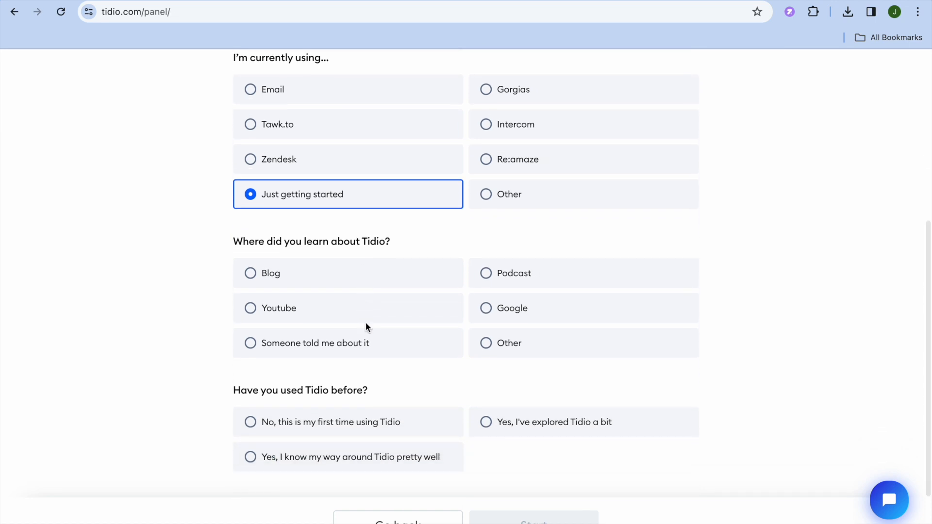
{"action": "left_click", "coordinate": [312, 314]}
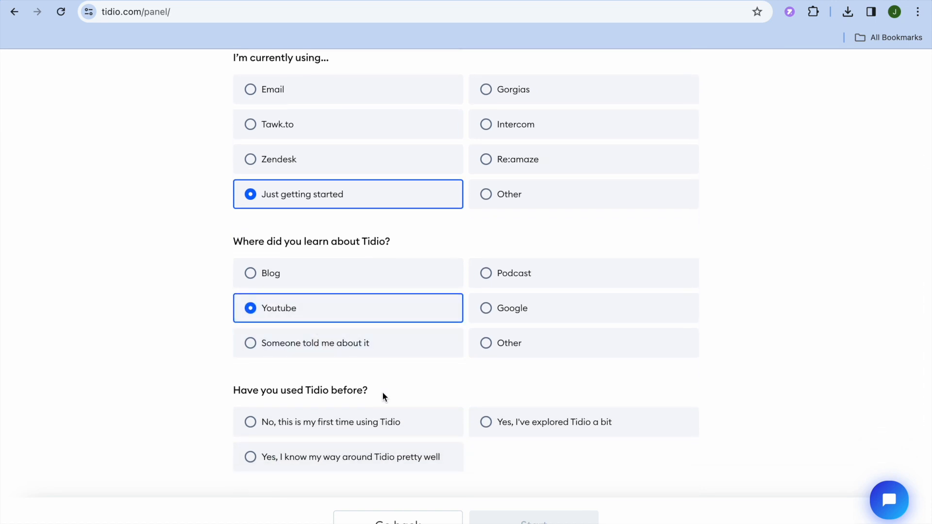
{"action": "left_click", "coordinate": [358, 428]}
{"action": "left_click", "coordinate": [534, 517]}
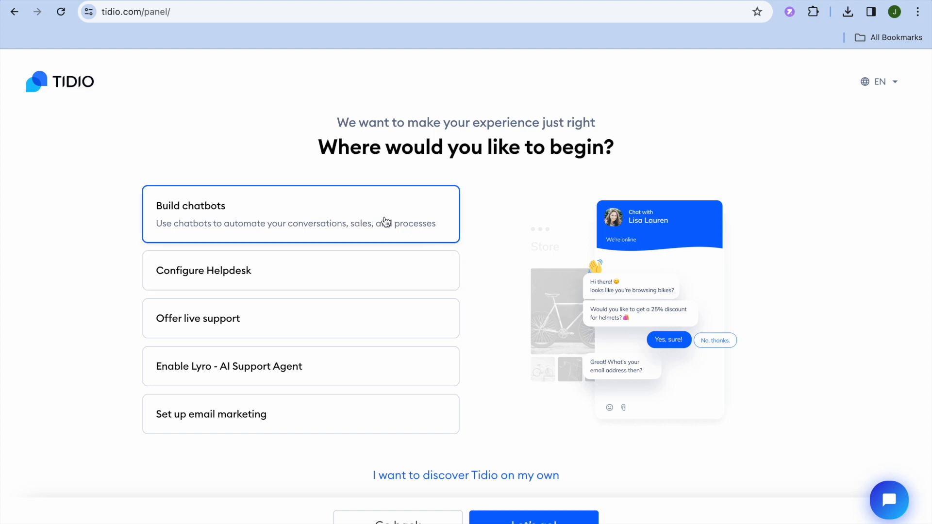
Select Offer live support as the place to begin and finish the onboarding.
{"action": "left_click", "coordinate": [366, 318]}
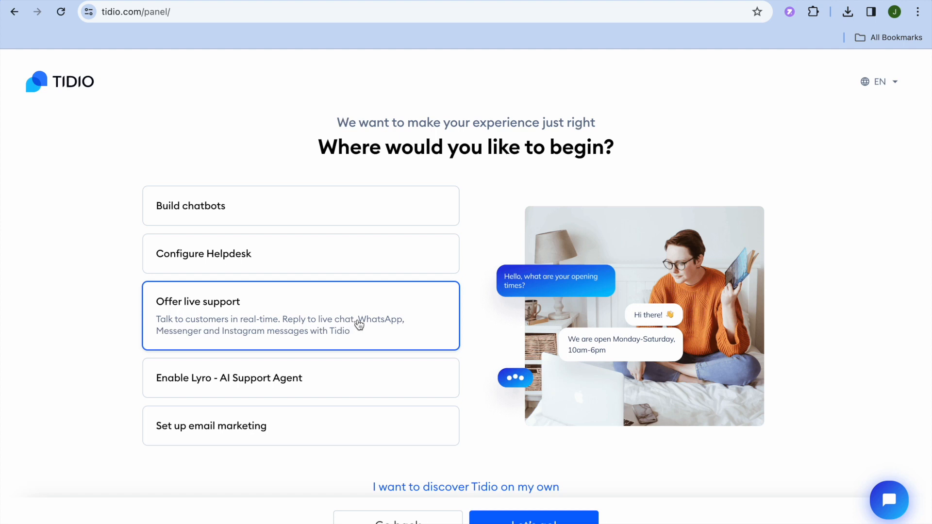
{"action": "left_click", "coordinate": [359, 215]}
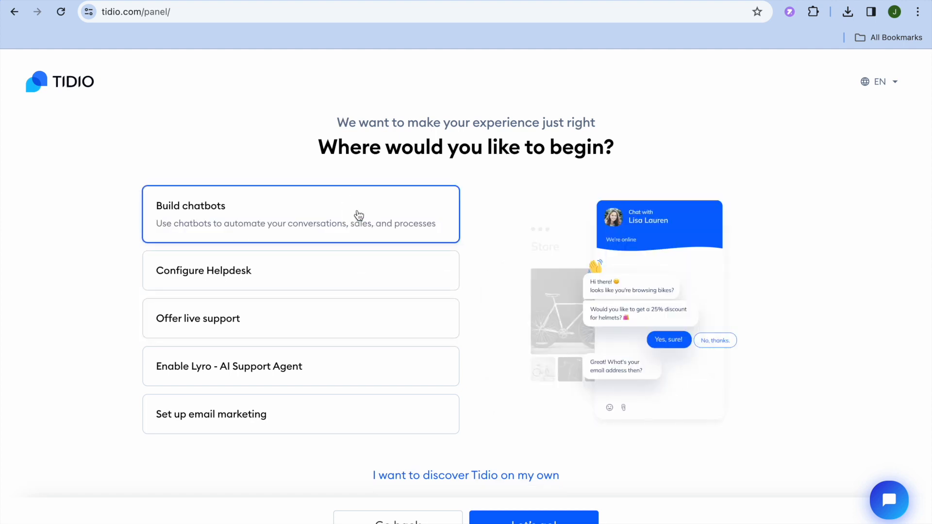
{"action": "left_click", "coordinate": [359, 324]}
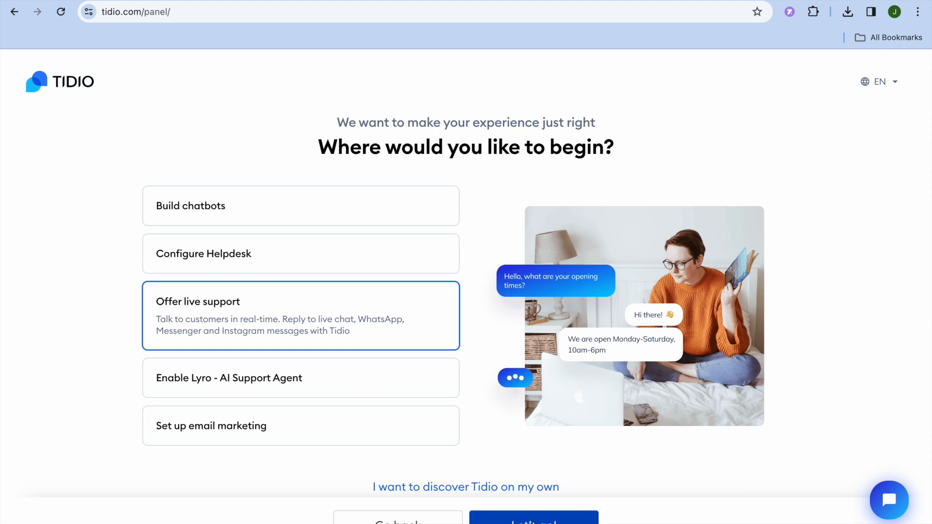
{"action": "left_click", "coordinate": [483, 488]}
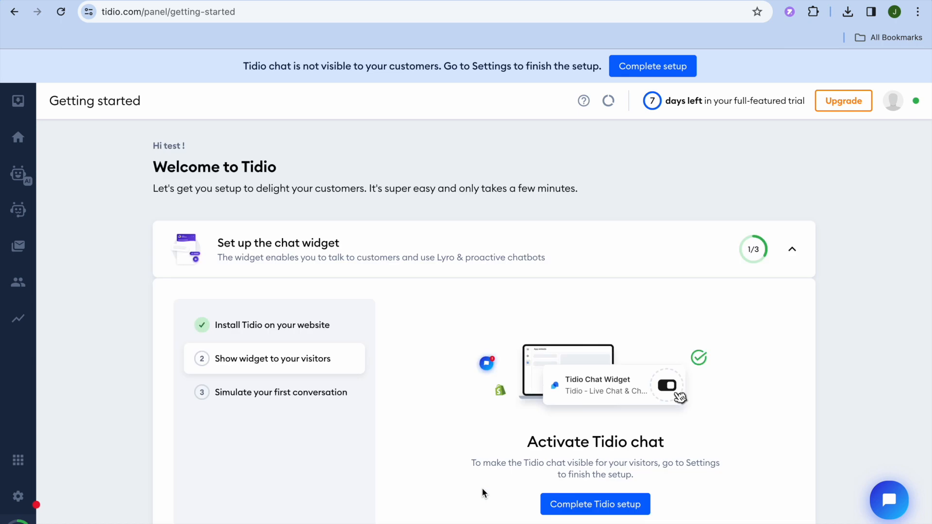
Look over the Getting started guide and open the setup for making the Tidio chat widget visible to visitors.
{"action": "scroll", "coordinate": [482, 490], "scroll_direction": "down", "scroll_amount": 3}
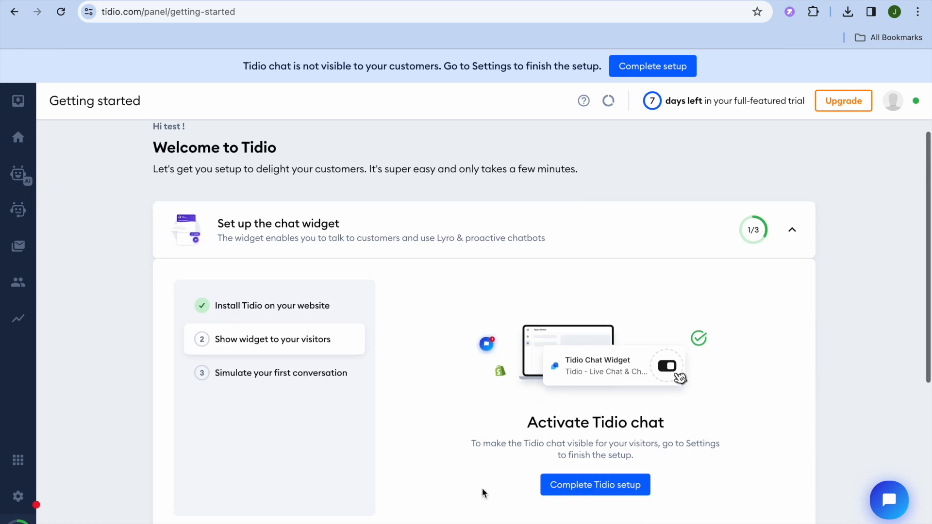
{"action": "scroll", "coordinate": [483, 493], "scroll_direction": "up", "scroll_amount": 3}
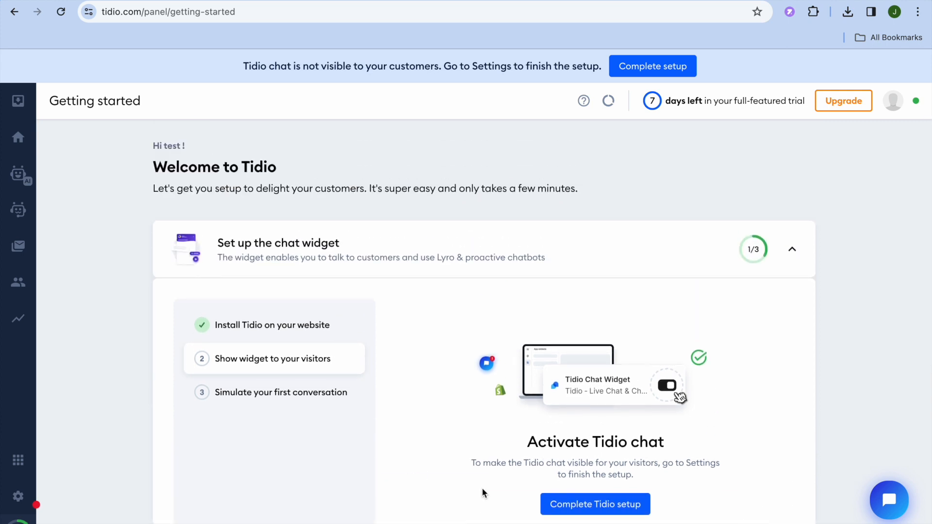
{"action": "left_click", "coordinate": [588, 508]}
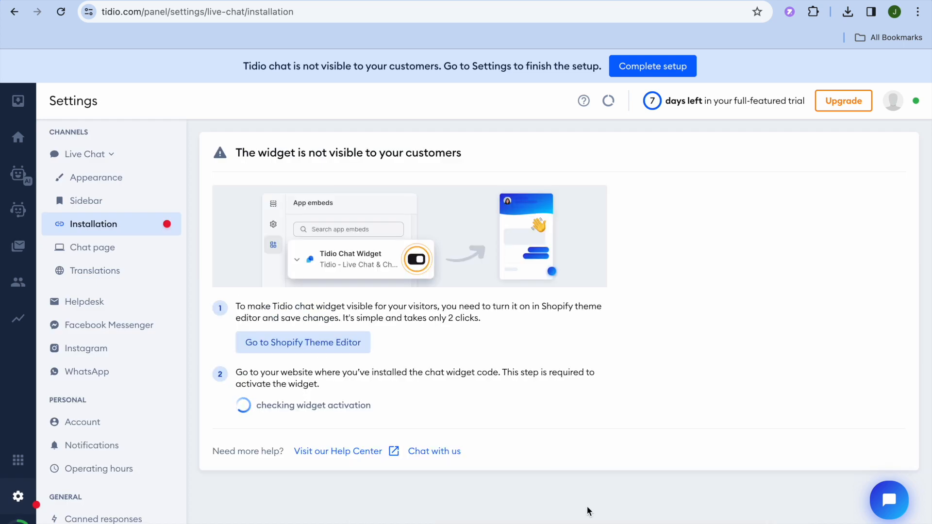
Save the Tidio Chat Widget app embed as enabled in the Shopify theme editor and try the chat button in the store preview.
{"action": "left_click", "coordinate": [325, 345]}
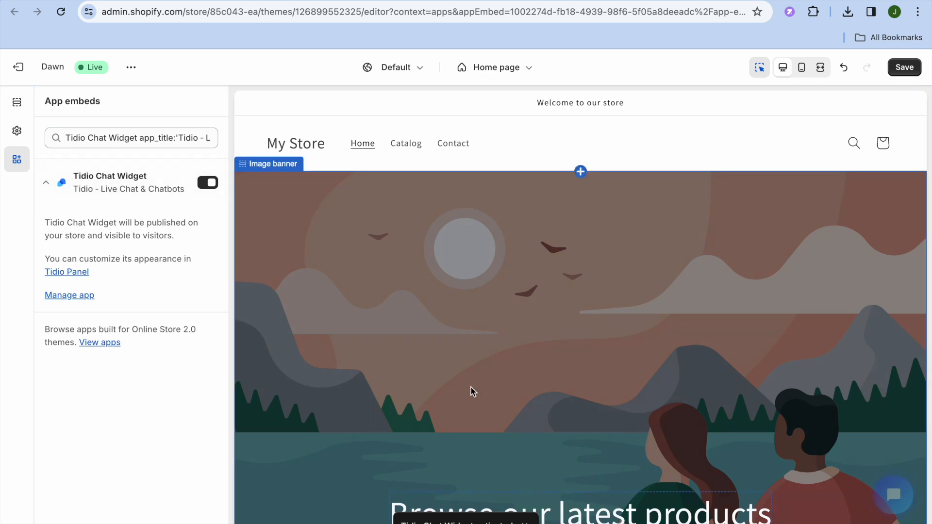
{"action": "left_click", "coordinate": [902, 68]}
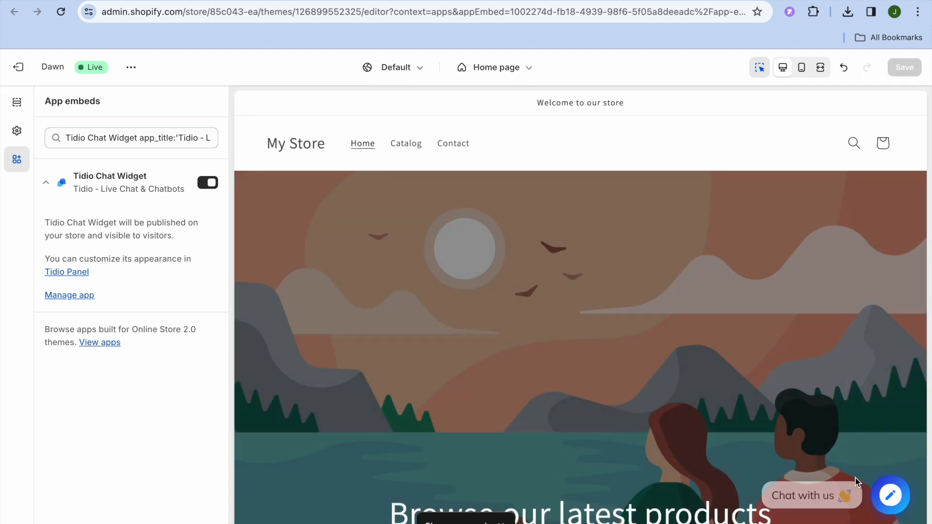
{"action": "left_click", "coordinate": [839, 499]}
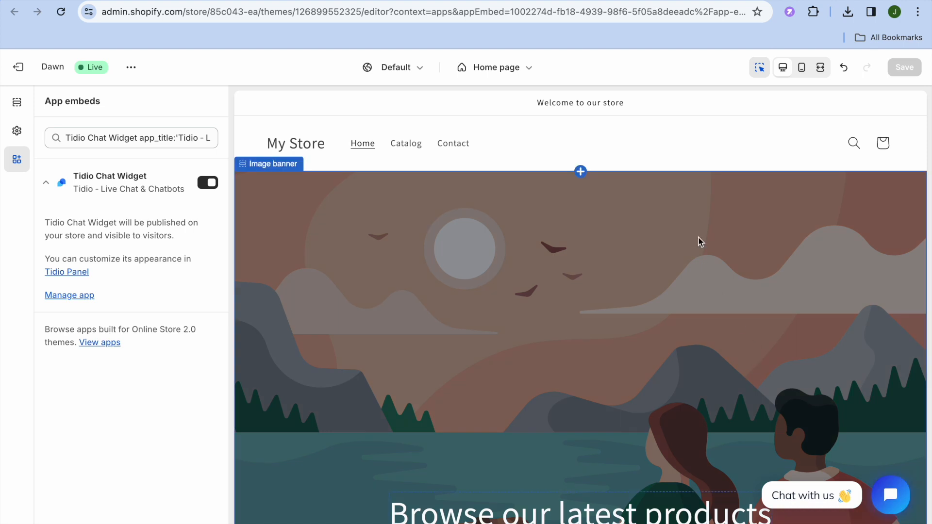
Return to the Tidio panel and set the chat widget's background color to the coral red gradient in the Appearance settings.
{"action": "key", "text": "ctrl+shift+Tab"}
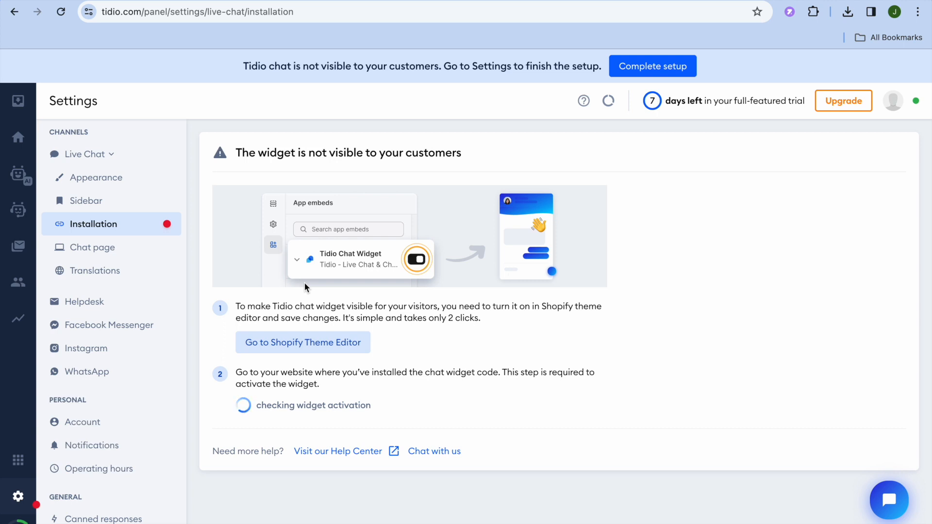
{"action": "left_click", "coordinate": [116, 179]}
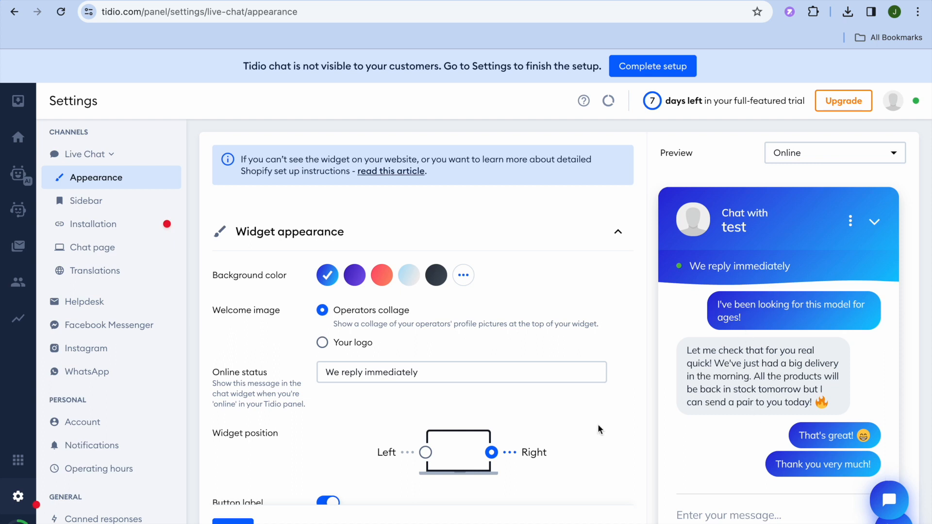
{"action": "left_click", "coordinate": [357, 284]}
{"action": "left_click", "coordinate": [382, 280]}
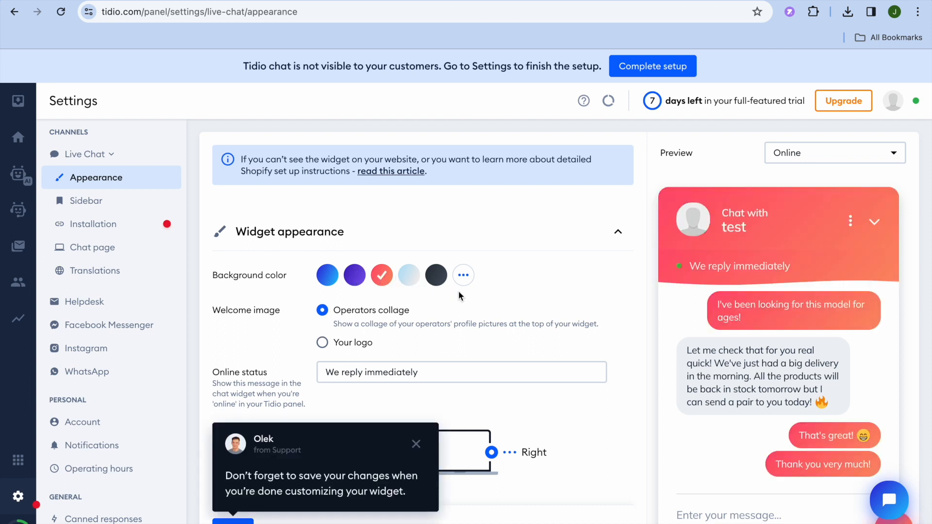
{"action": "left_click", "coordinate": [415, 444]}
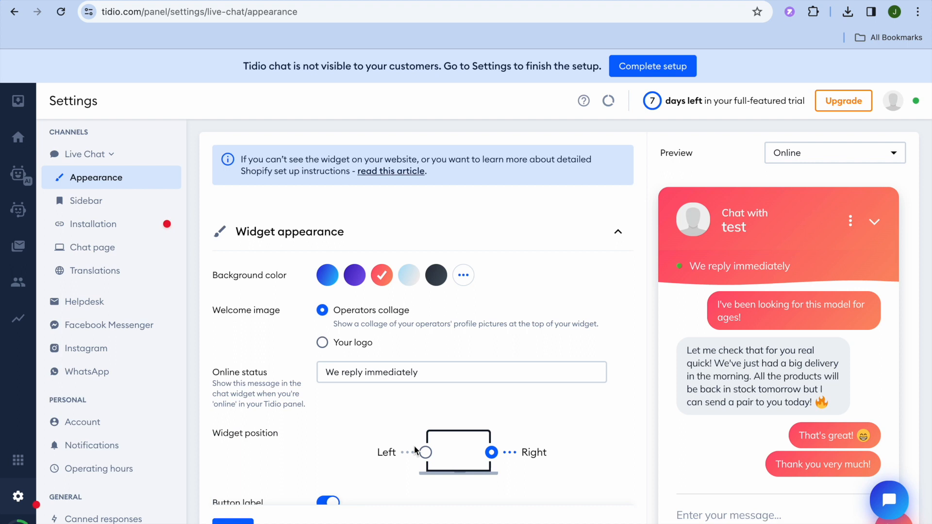
Try the Left widget position and set it back to Right.
{"action": "scroll", "coordinate": [414, 445], "scroll_direction": "down", "scroll_amount": 2}
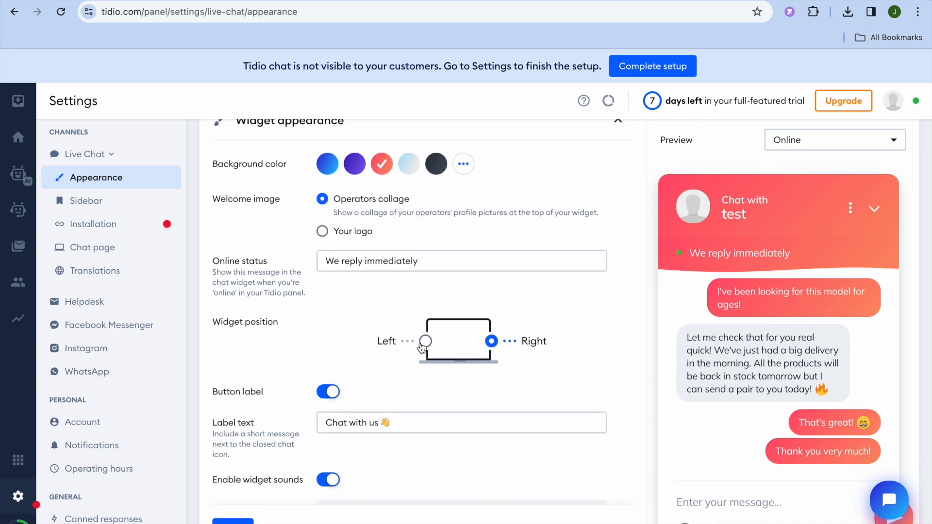
{"action": "left_click", "coordinate": [425, 341]}
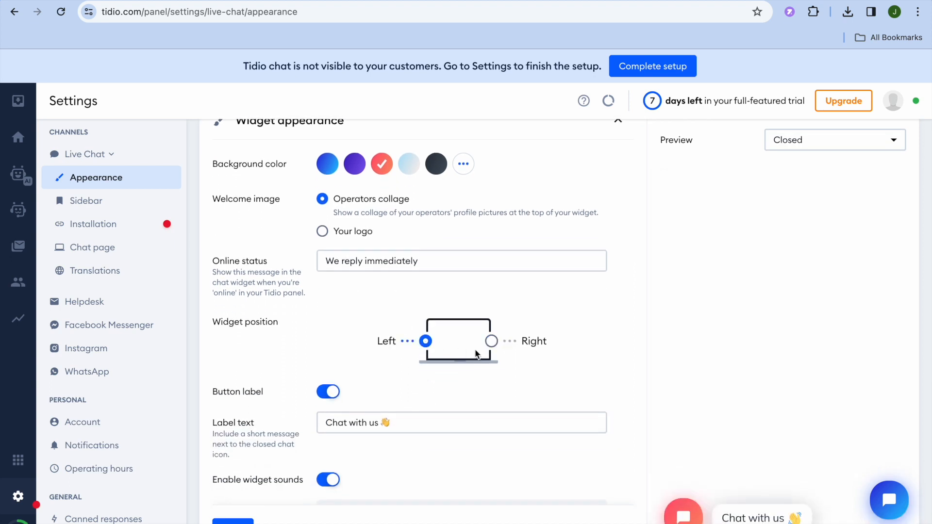
{"action": "left_click", "coordinate": [491, 341]}
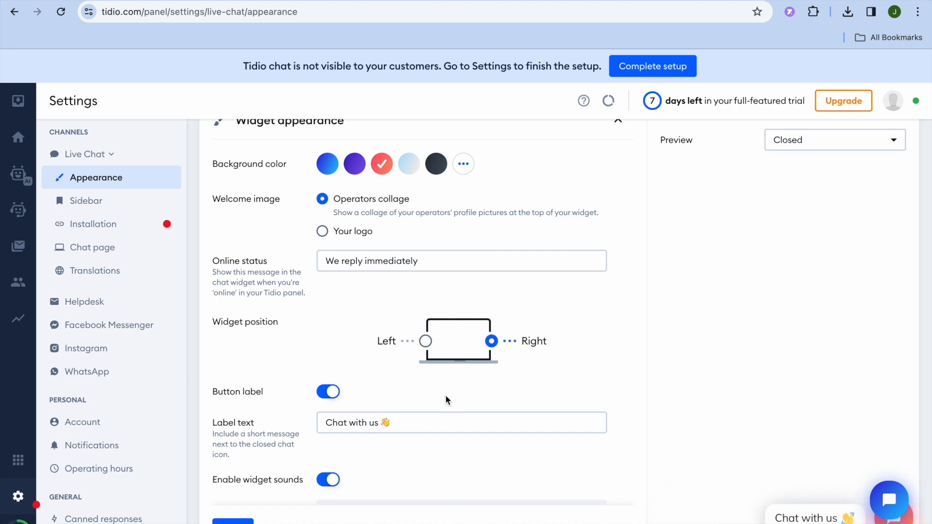
Examine the Widget visibility settings, including the device choices and how the offline message looks in the preview.
{"action": "scroll", "coordinate": [445, 399], "scroll_direction": "down", "scroll_amount": 3}
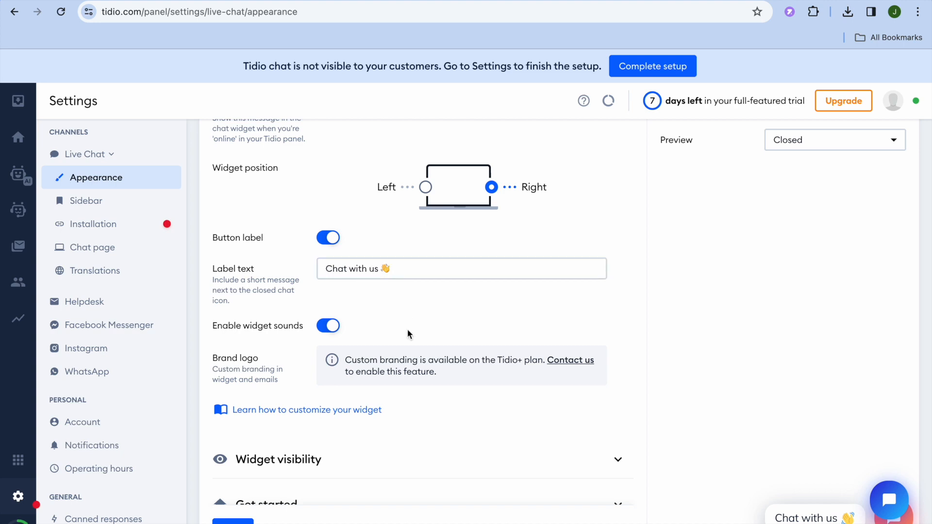
{"action": "scroll", "coordinate": [407, 334], "scroll_direction": "down", "scroll_amount": 5}
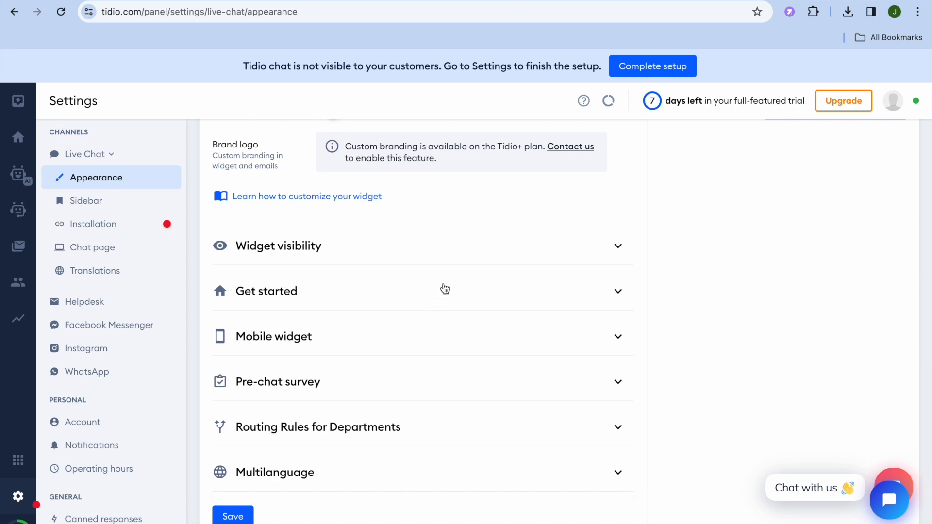
{"action": "left_click", "coordinate": [482, 244]}
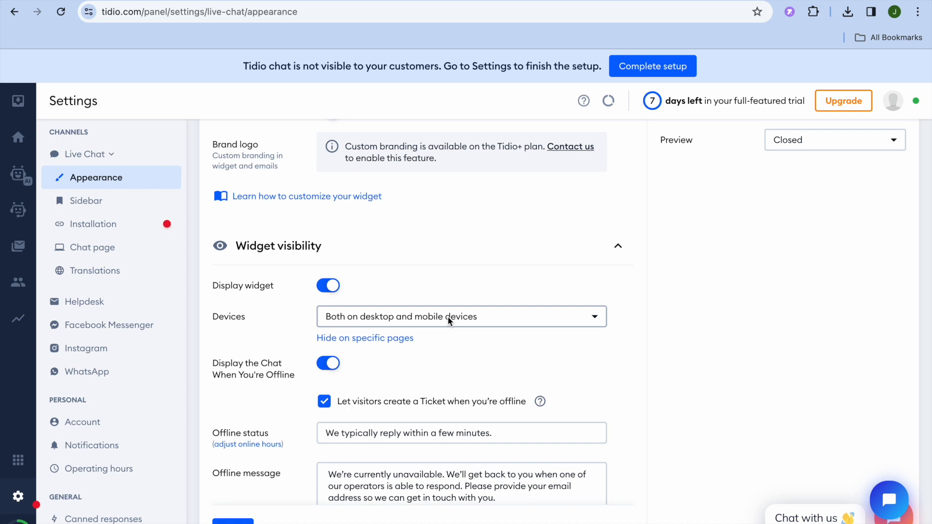
{"action": "scroll", "coordinate": [447, 316], "scroll_direction": "down", "scroll_amount": 1}
{"action": "left_click", "coordinate": [484, 287]}
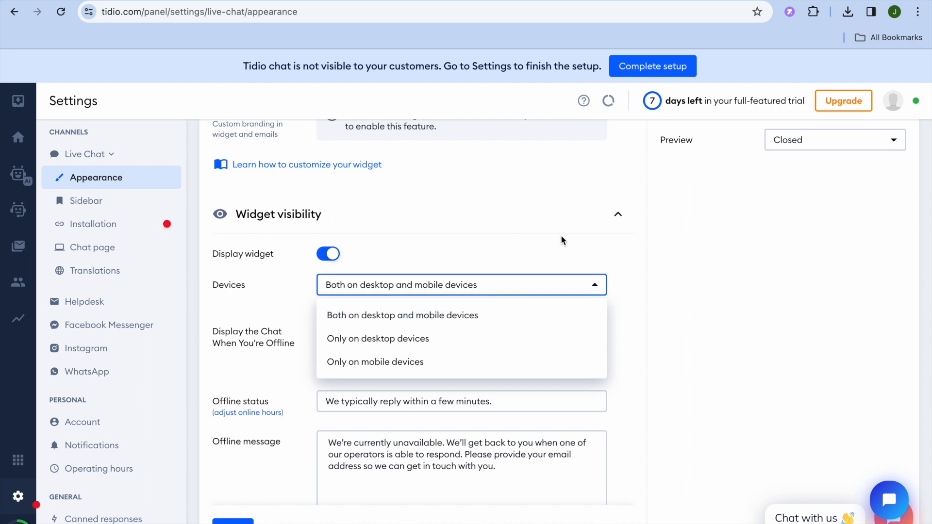
{"action": "left_click", "coordinate": [541, 256]}
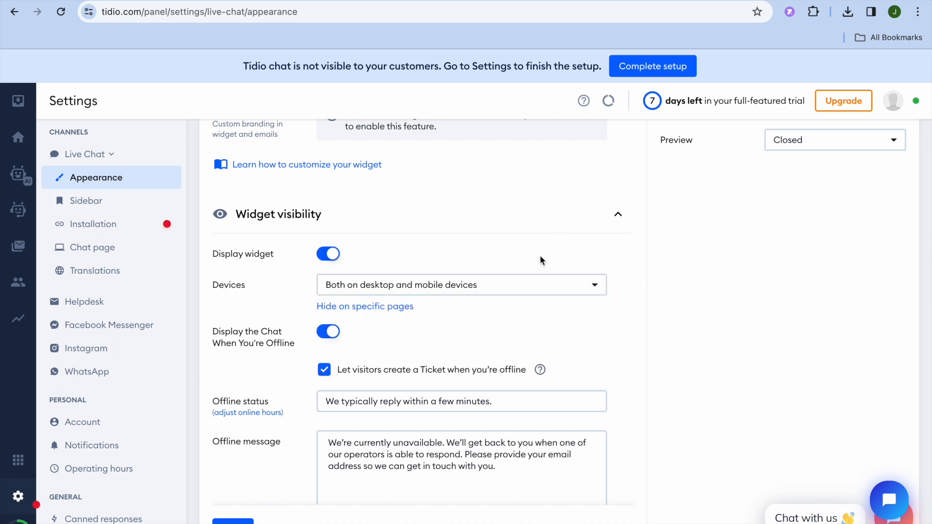
{"action": "scroll", "coordinate": [540, 255], "scroll_direction": "down", "scroll_amount": 5}
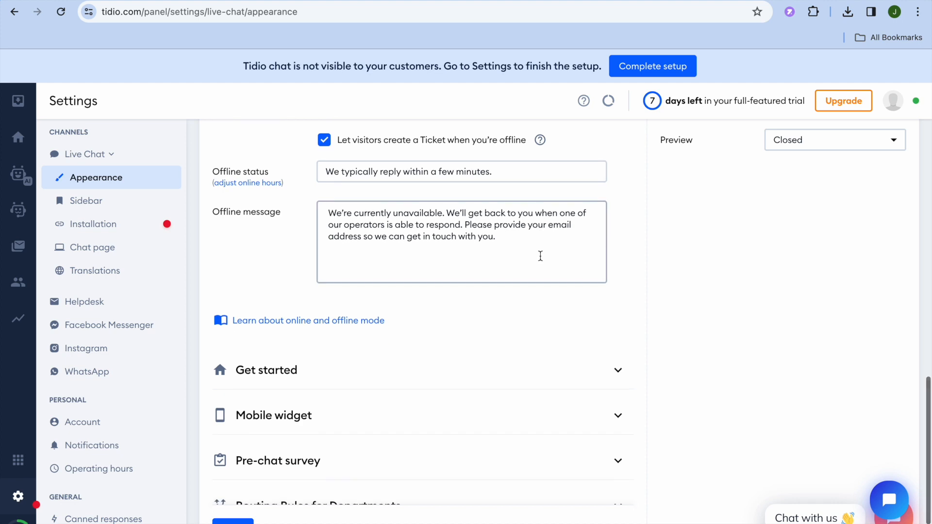
{"action": "left_click", "coordinate": [518, 242]}
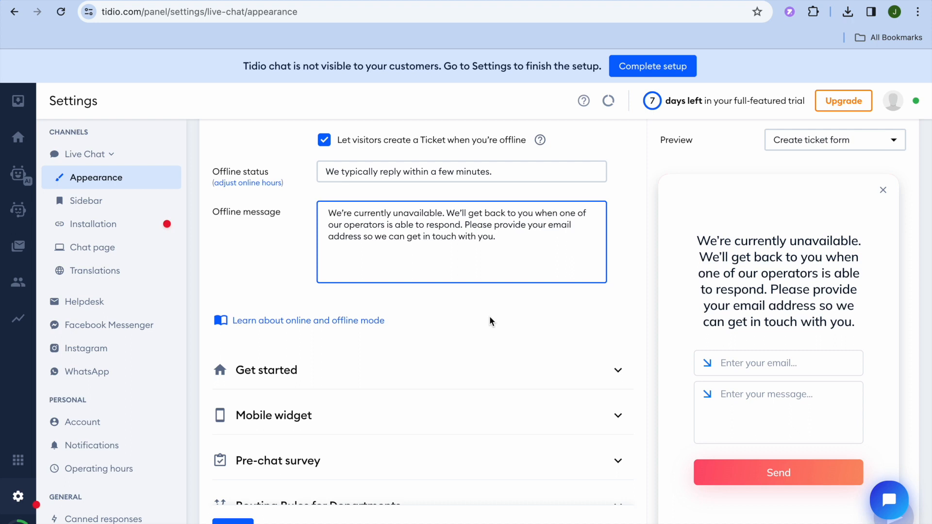
Review the Pre-chat survey settings, including its introduction message and survey fields.
{"action": "scroll", "coordinate": [489, 320], "scroll_direction": "down", "scroll_amount": 2}
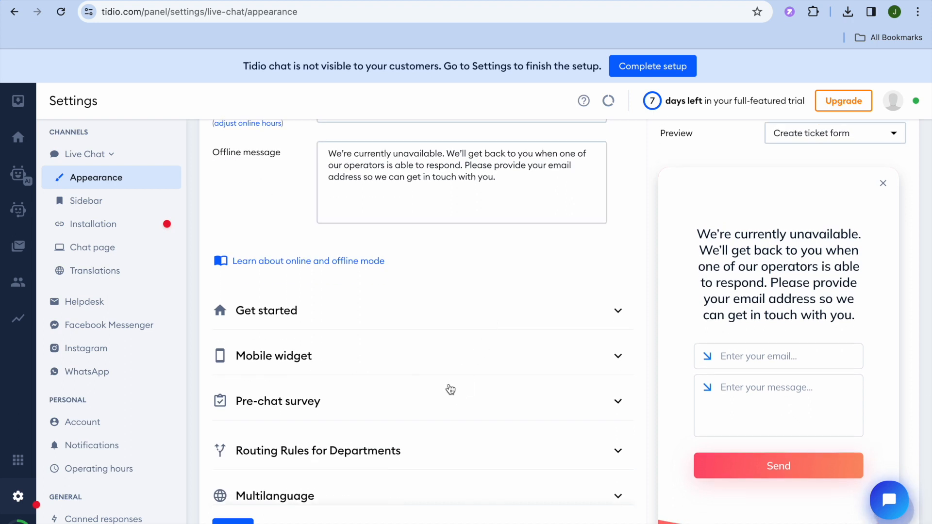
{"action": "left_click", "coordinate": [451, 390]}
{"action": "scroll", "coordinate": [451, 390], "scroll_direction": "down", "scroll_amount": 1}
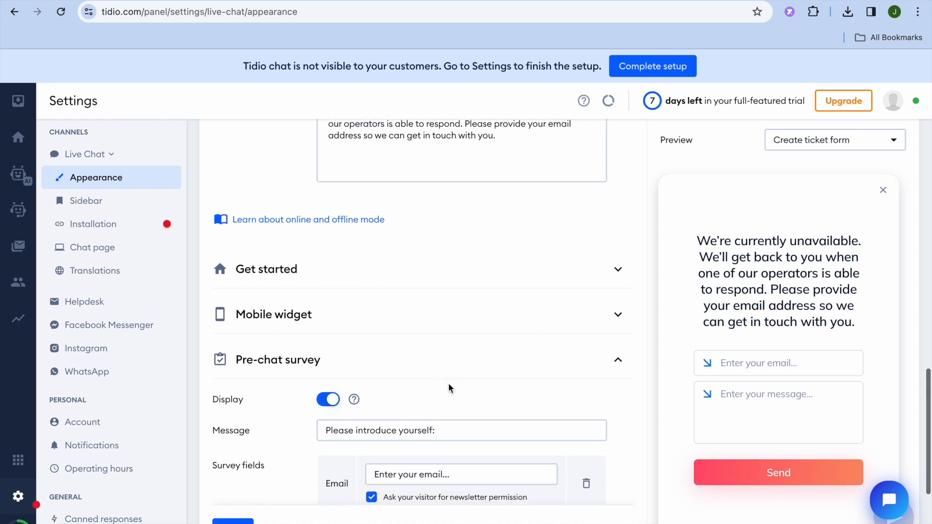
{"action": "scroll", "coordinate": [449, 388], "scroll_direction": "down", "scroll_amount": 4}
{"action": "scroll", "coordinate": [449, 388], "scroll_direction": "down", "scroll_amount": 1}
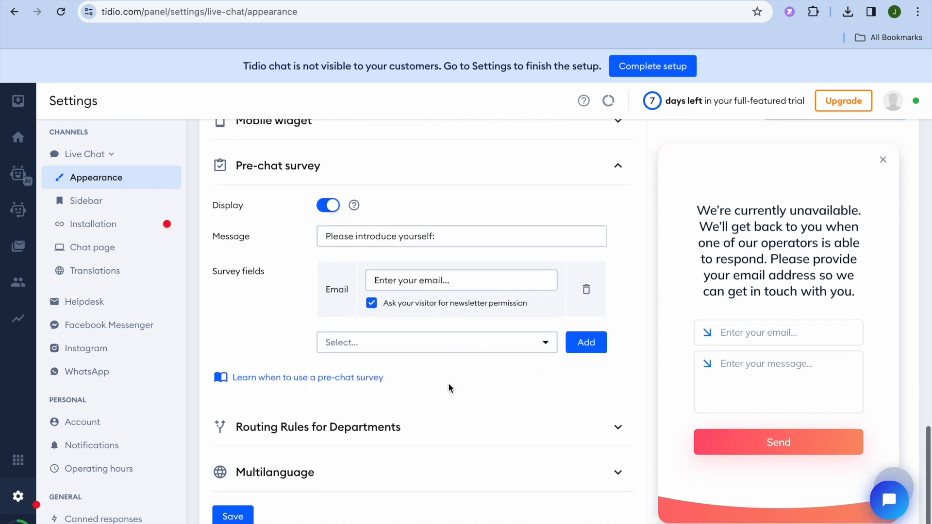
{"action": "scroll", "coordinate": [448, 384], "scroll_direction": "up", "scroll_amount": 4}
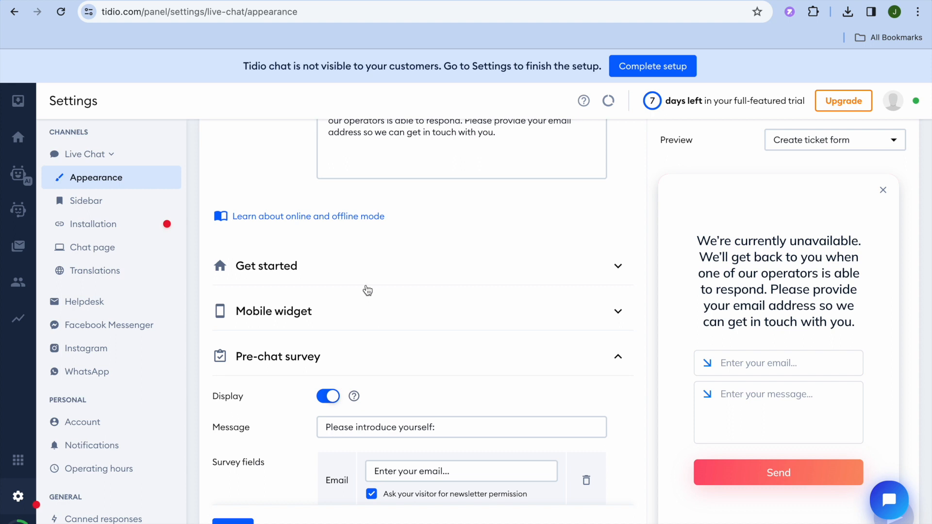
Look over the Sidebar settings and the Chat page settings, including the header, welcome message and search engine optimization fields.
{"action": "left_click", "coordinate": [111, 205]}
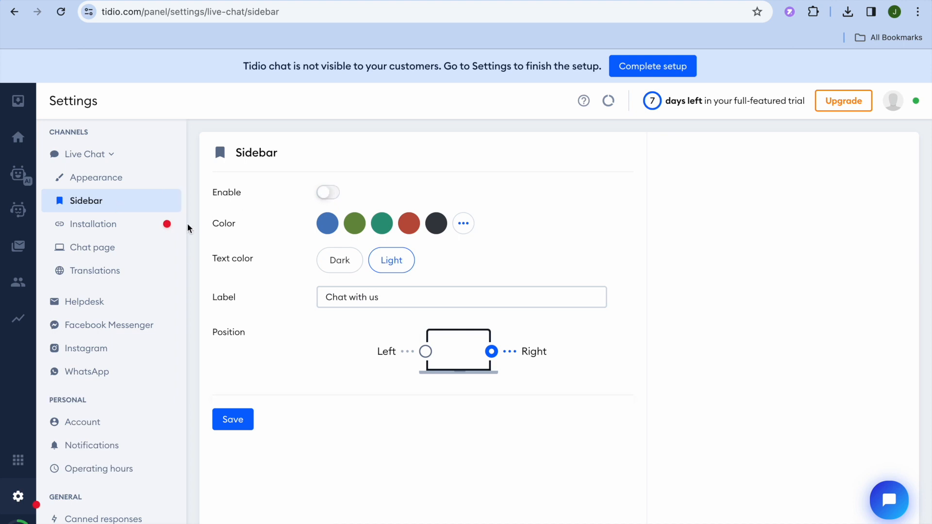
{"action": "left_click", "coordinate": [151, 259]}
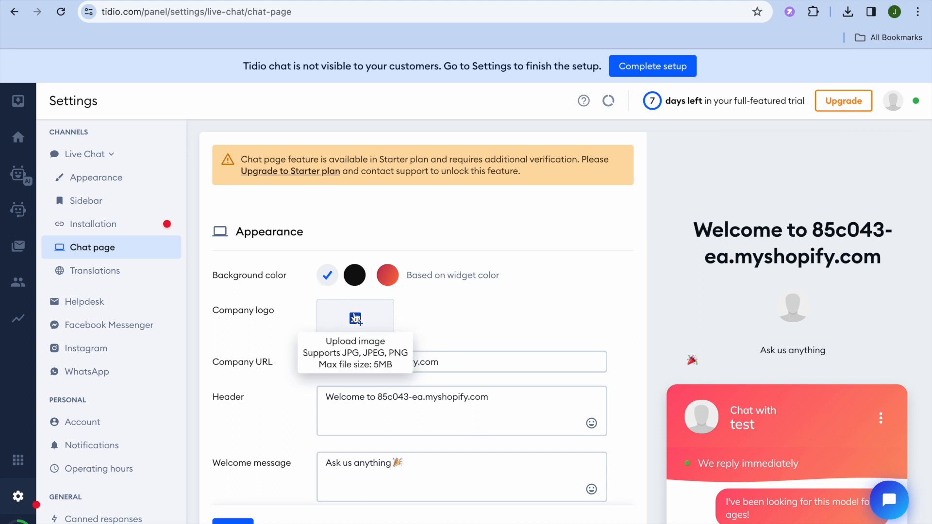
{"action": "scroll", "coordinate": [468, 327], "scroll_direction": "down", "scroll_amount": 3}
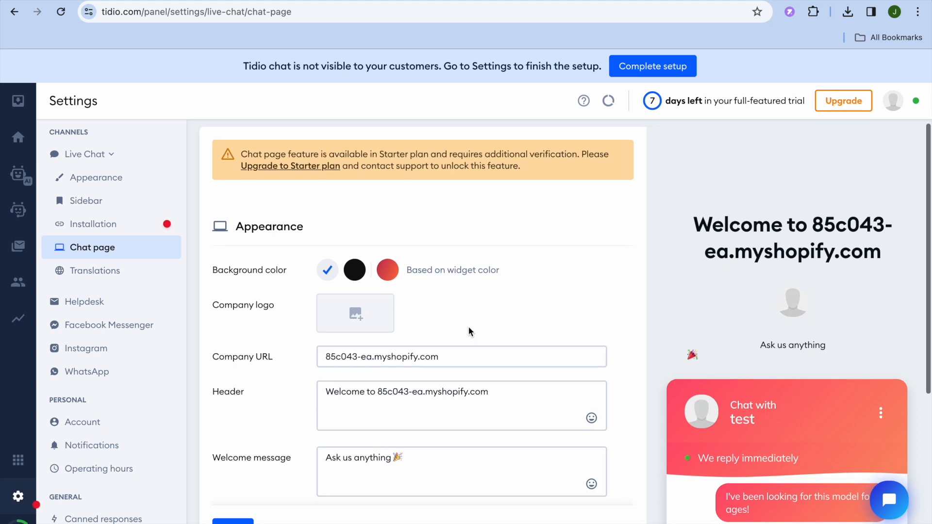
{"action": "scroll", "coordinate": [468, 327], "scroll_direction": "down", "scroll_amount": 1}
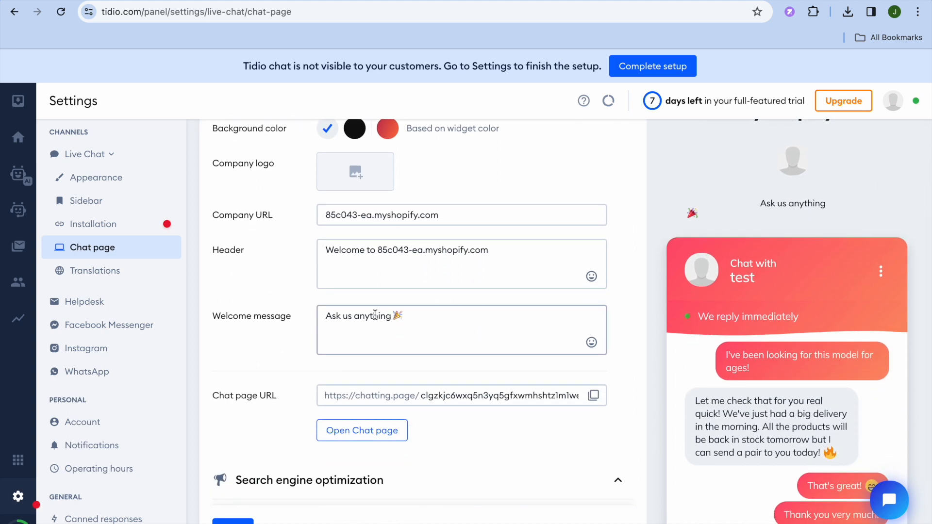
{"action": "left_click", "coordinate": [417, 326]}
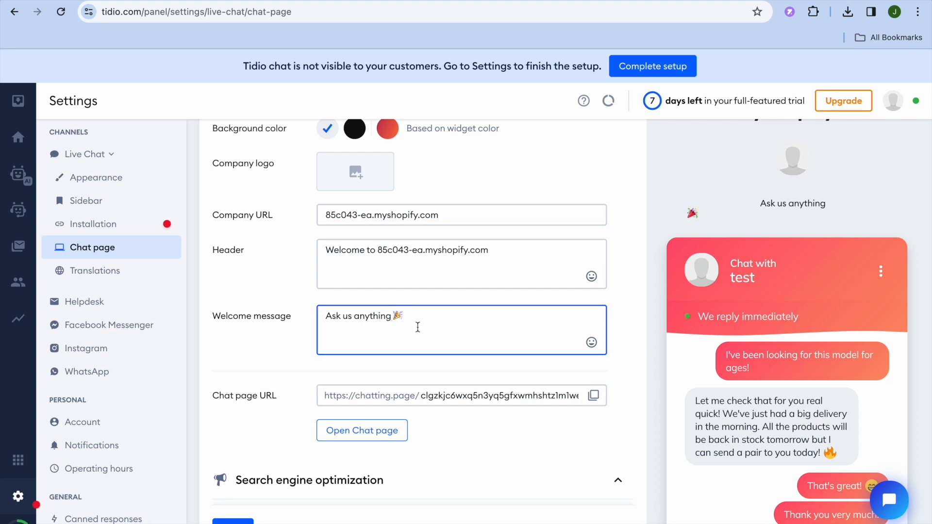
{"action": "scroll", "coordinate": [417, 327], "scroll_direction": "down", "scroll_amount": 2}
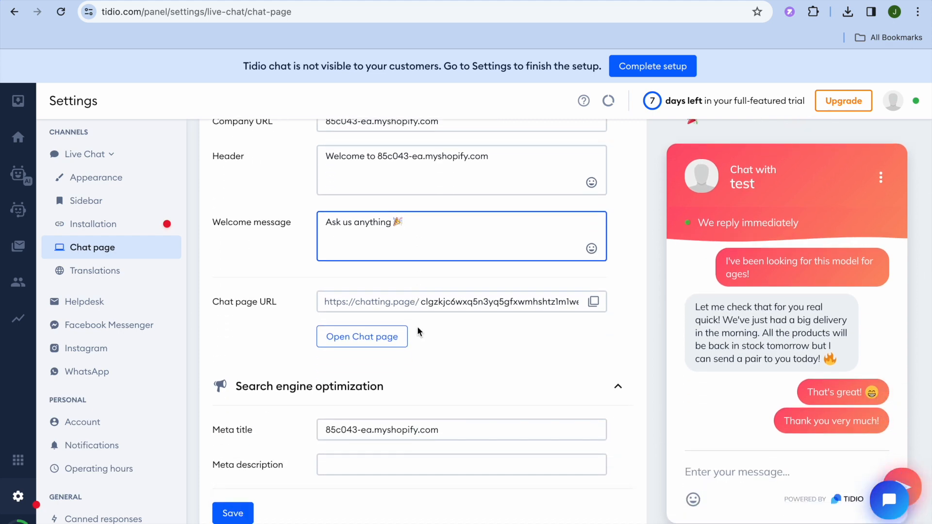
Try to open the chat page and save its settings, dismissing the Starter plan offer each time.
{"action": "left_click", "coordinate": [381, 342]}
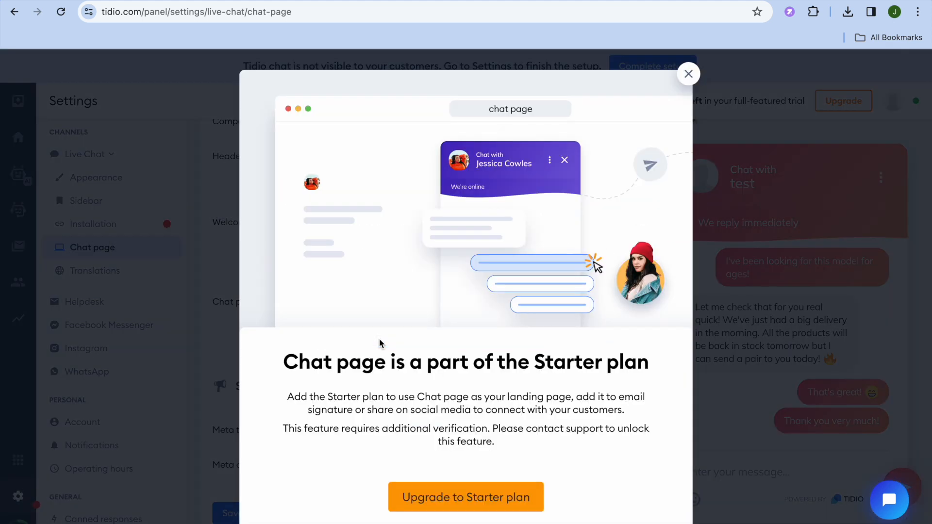
{"action": "left_click", "coordinate": [687, 75]}
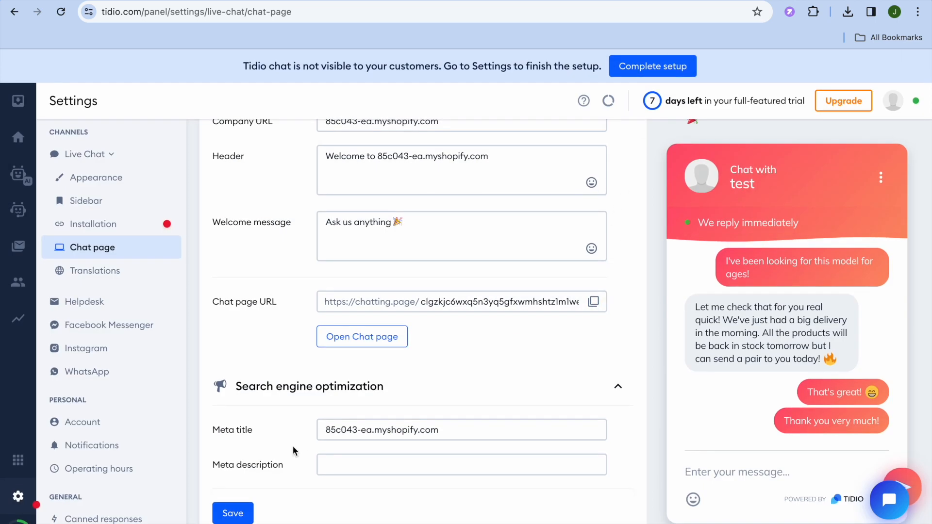
{"action": "left_click", "coordinate": [234, 512]}
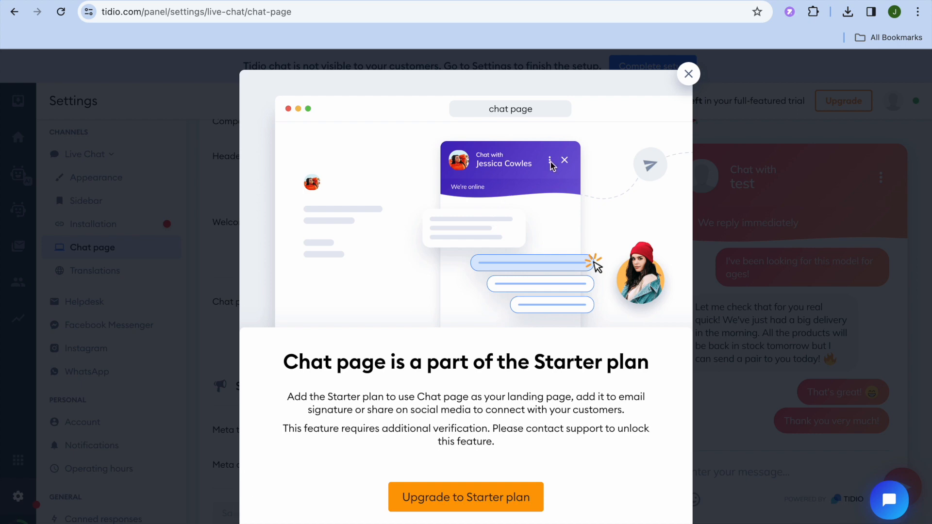
{"action": "left_click", "coordinate": [688, 73]}
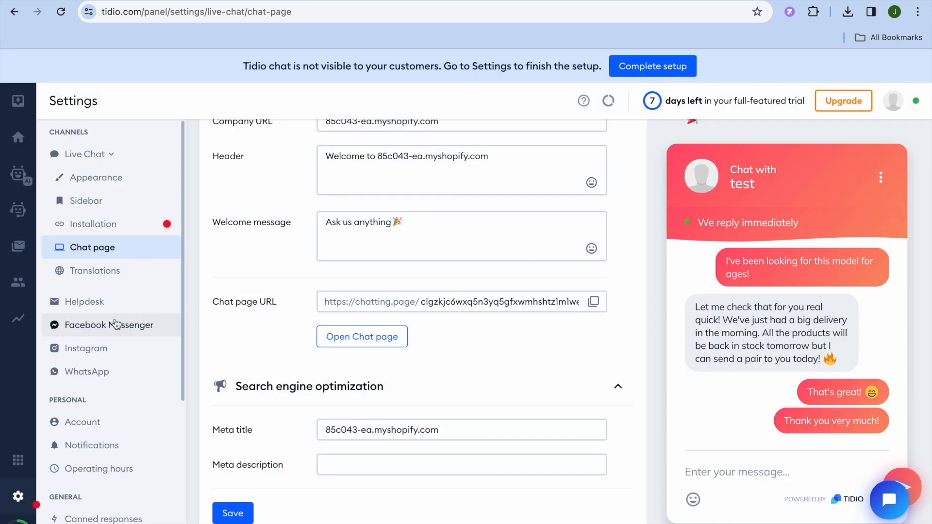
View the Facebook Messenger, Instagram and WhatsApp integration pages.
{"action": "left_click", "coordinate": [129, 330]}
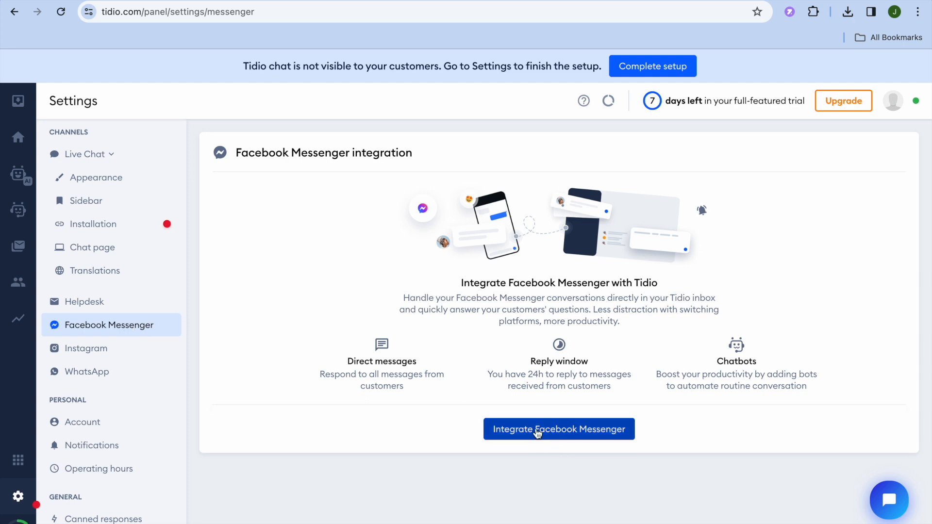
{"action": "left_click", "coordinate": [130, 360]}
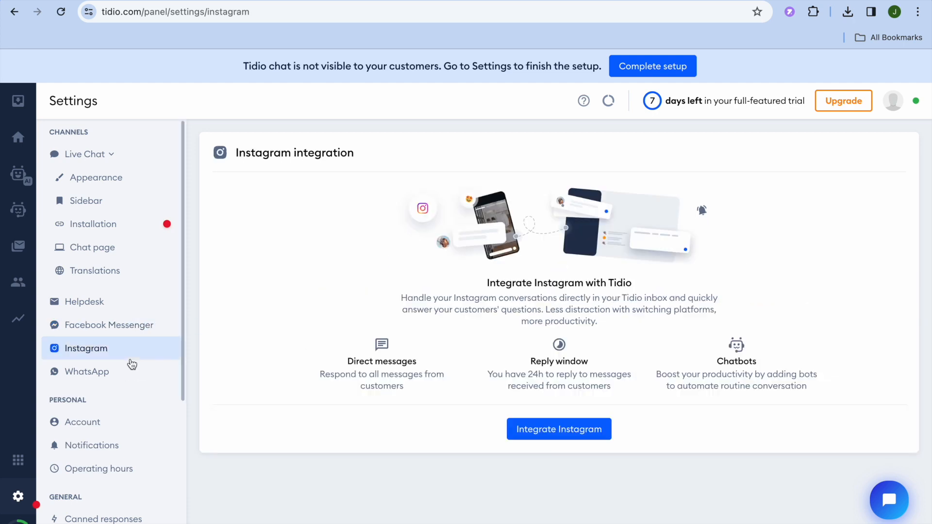
{"action": "left_click", "coordinate": [109, 371]}
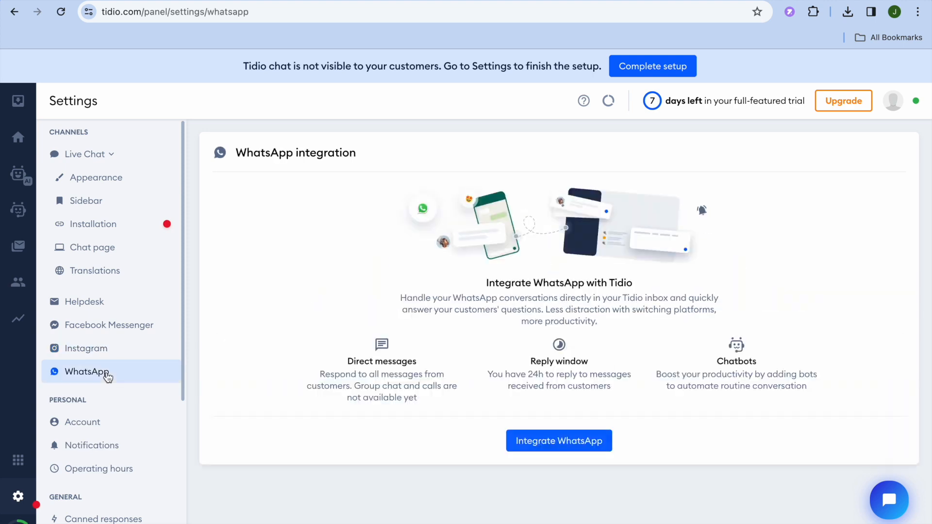
{"action": "scroll", "coordinate": [155, 400], "scroll_direction": "down", "scroll_amount": 3}
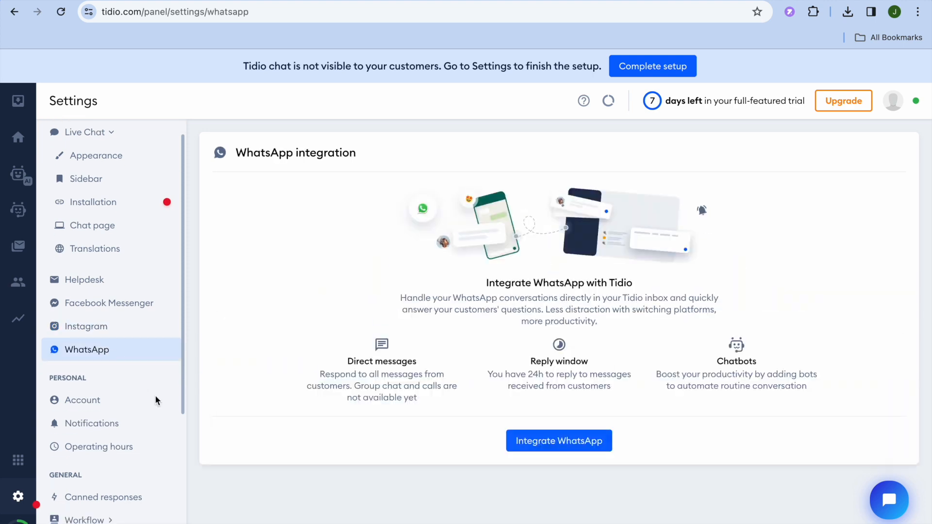
Preview the weekly schedule in the Operating hours settings by enabling operating hours, and disable them again.
{"action": "scroll", "coordinate": [156, 400], "scroll_direction": "down", "scroll_amount": 2}
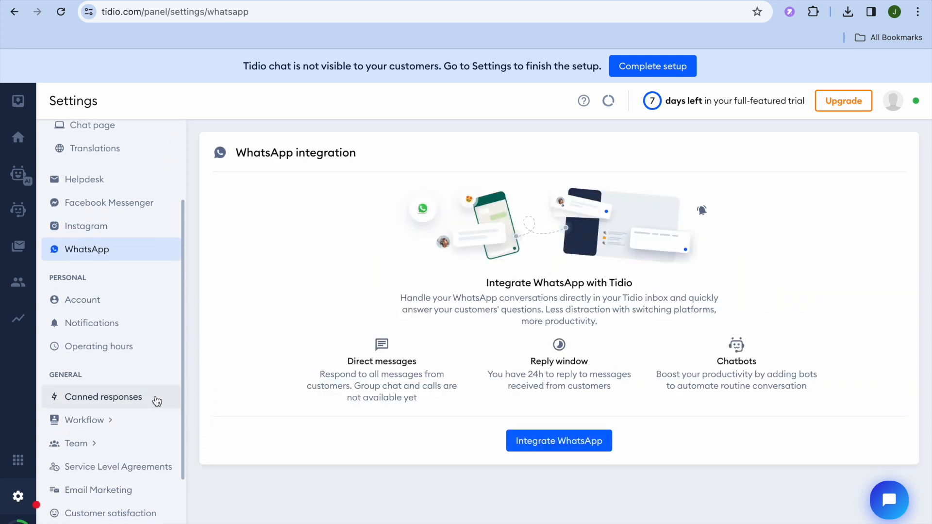
{"action": "left_click", "coordinate": [147, 350]}
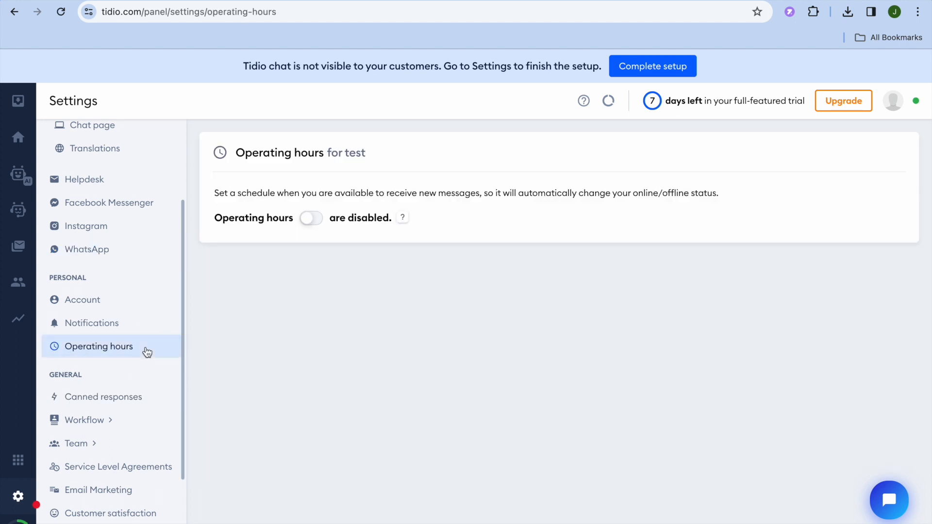
{"action": "left_click", "coordinate": [311, 221]}
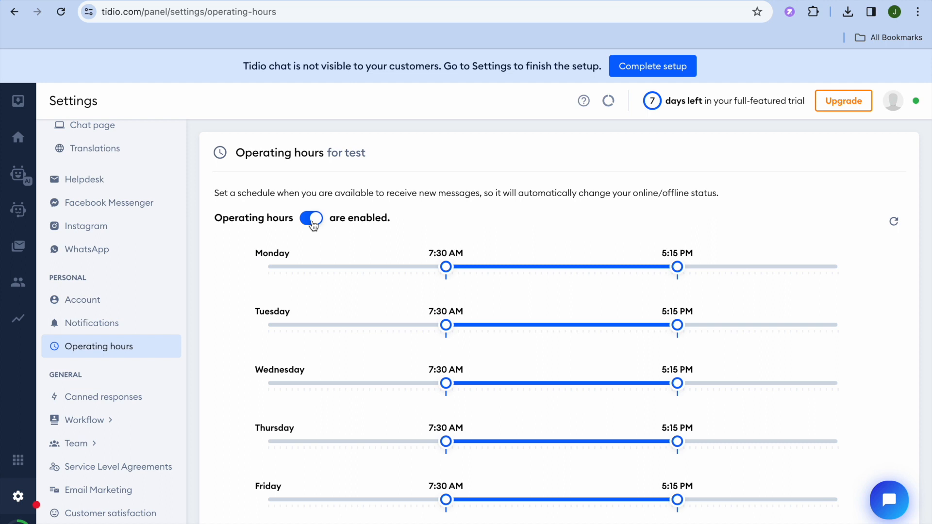
{"action": "mouse_move", "coordinate": [364, 284]}
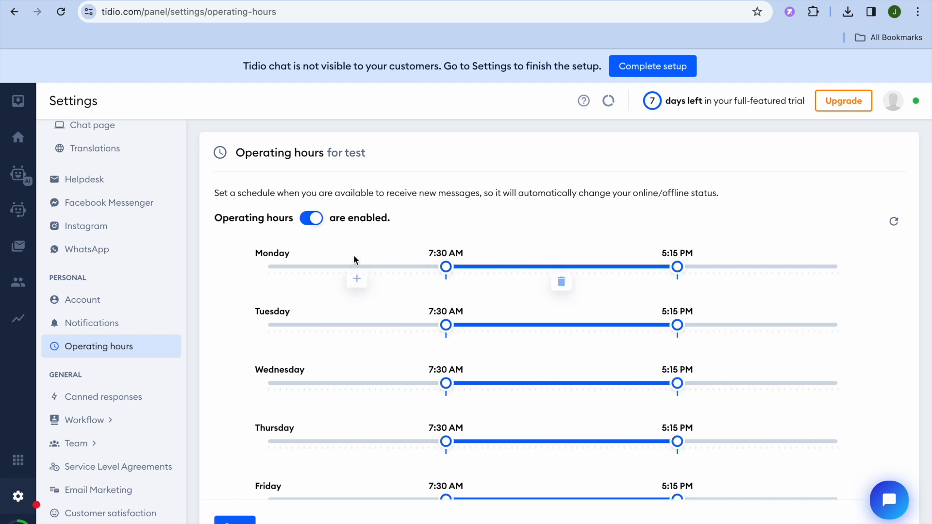
{"action": "left_click", "coordinate": [311, 218]}
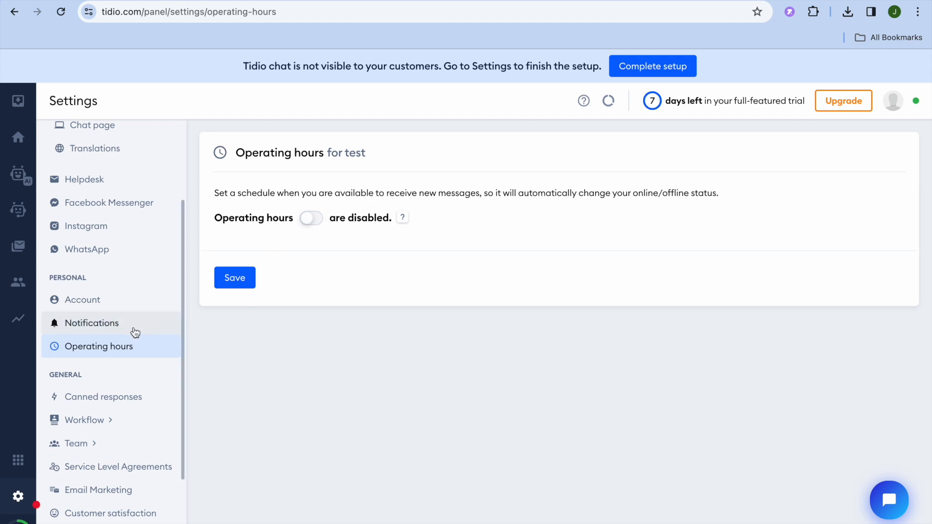
Go to the Canned responses settings, discarding the unsaved operating hours changes, and look over the prepared answers and their hashtags.
{"action": "scroll", "coordinate": [135, 332], "scroll_direction": "down", "scroll_amount": 5}
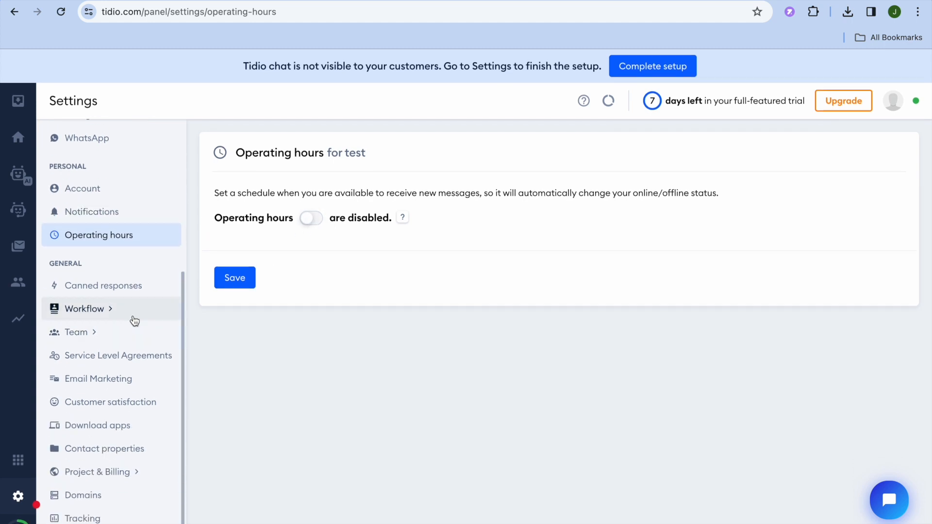
{"action": "left_click", "coordinate": [121, 288]}
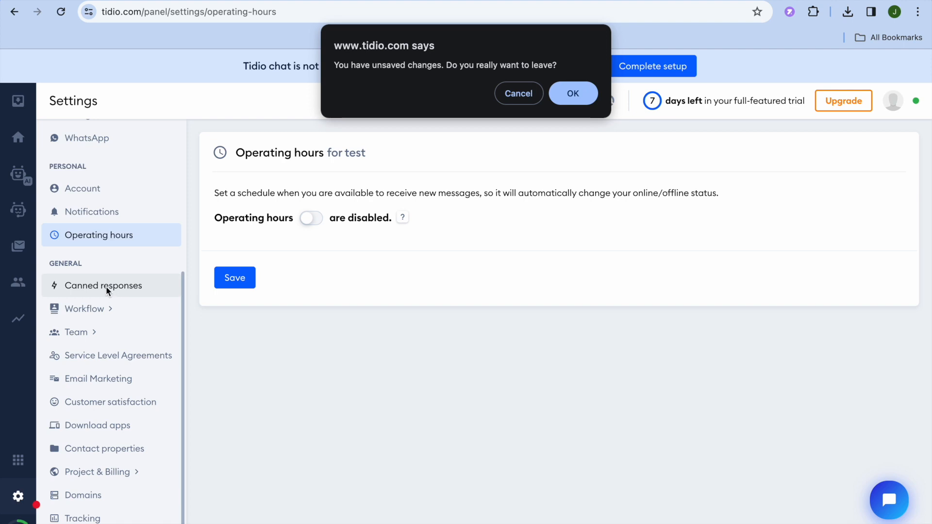
{"action": "left_click", "coordinate": [572, 93]}
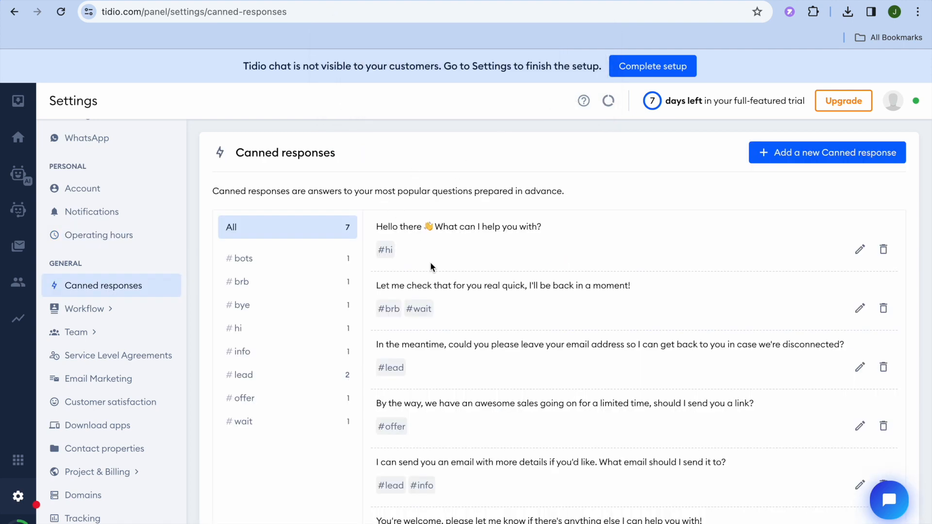
{"action": "scroll", "coordinate": [443, 290], "scroll_direction": "down", "scroll_amount": 2}
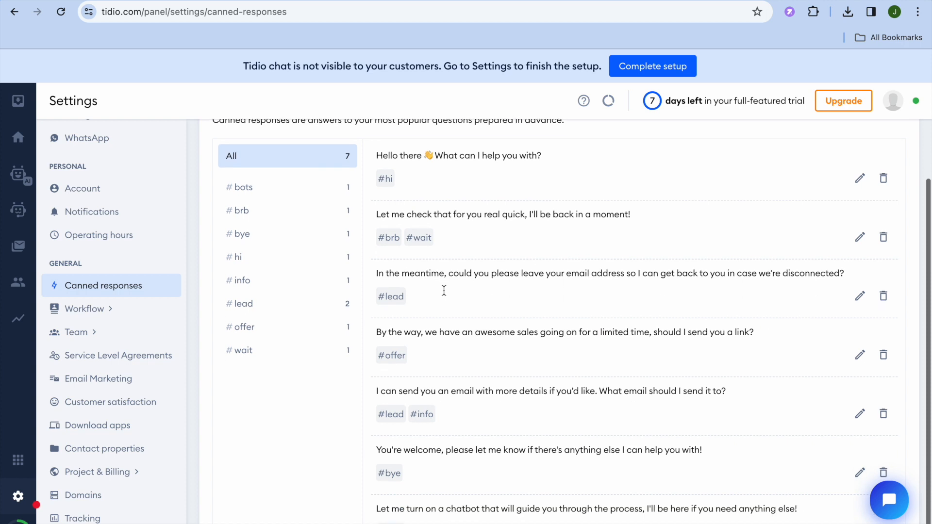
{"action": "scroll", "coordinate": [444, 289], "scroll_direction": "up", "scroll_amount": 2}
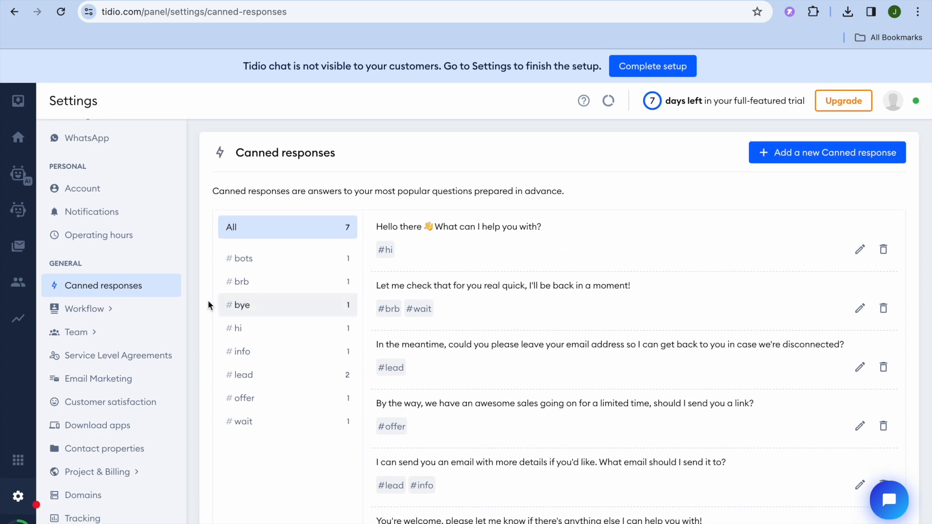
Enable Automatic solve in the Workflow settings with a 60-minute time to solve, save it, and view the Chat assignment methods.
{"action": "left_click", "coordinate": [109, 310]}
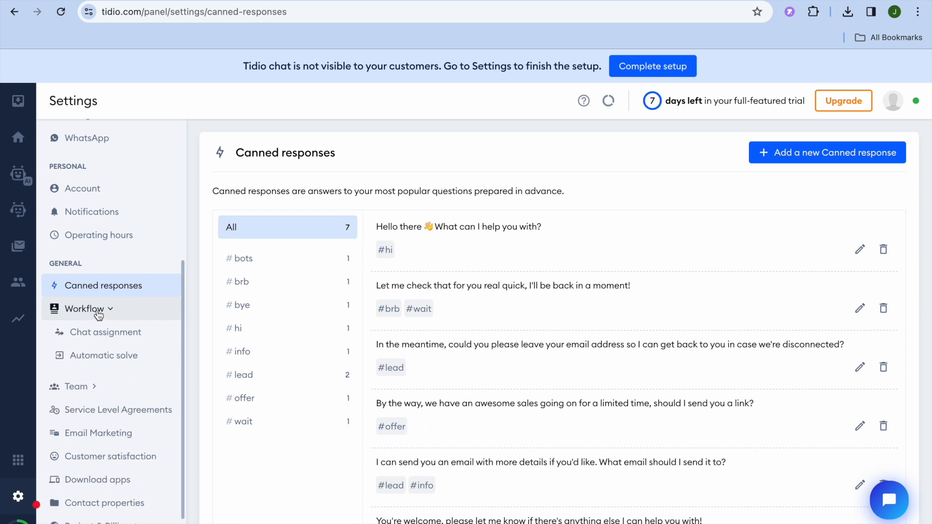
{"action": "left_click", "coordinate": [96, 314]}
{"action": "left_click", "coordinate": [97, 314]}
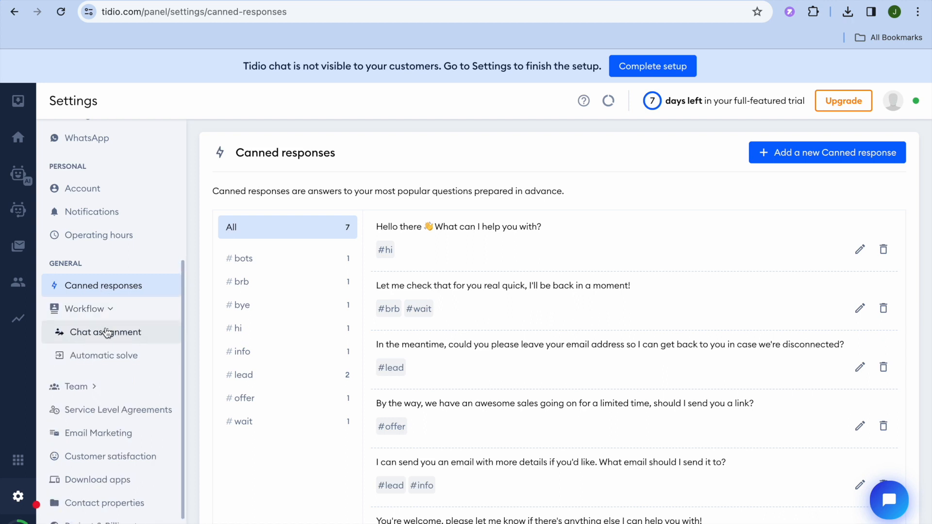
{"action": "left_click", "coordinate": [108, 363]}
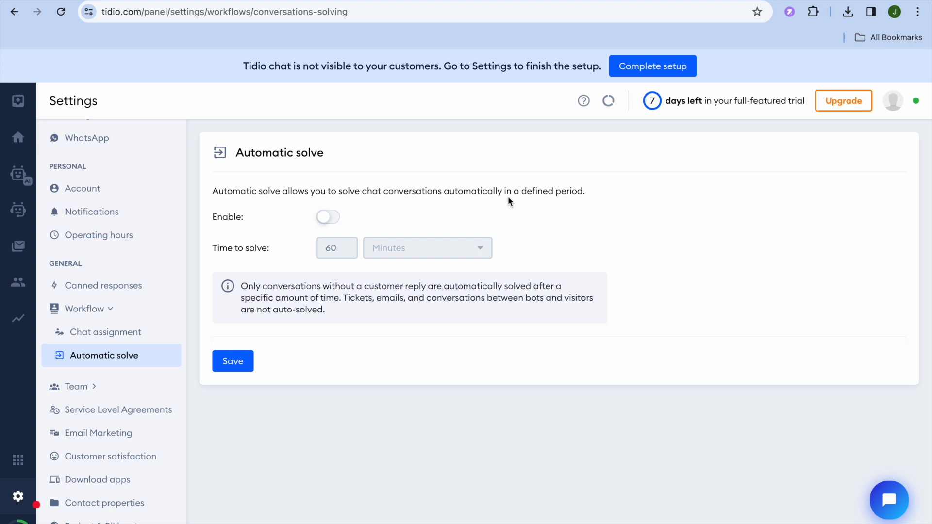
{"action": "left_click", "coordinate": [327, 217]}
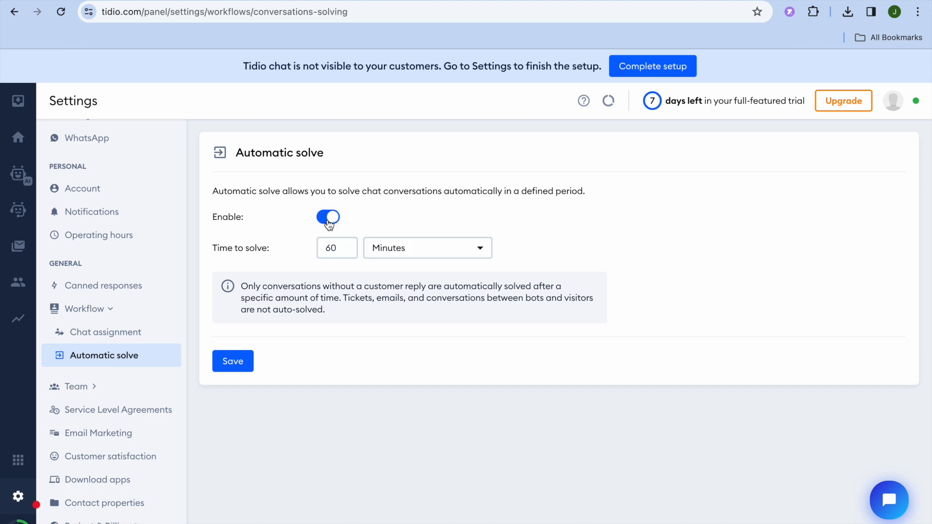
{"action": "left_click", "coordinate": [342, 250]}
{"action": "left_click", "coordinate": [238, 369]}
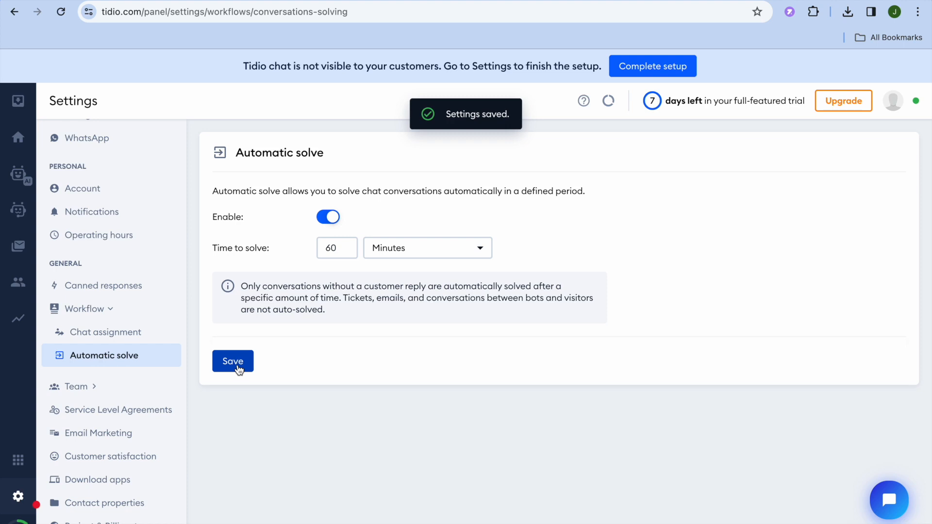
{"action": "left_click", "coordinate": [138, 339]}
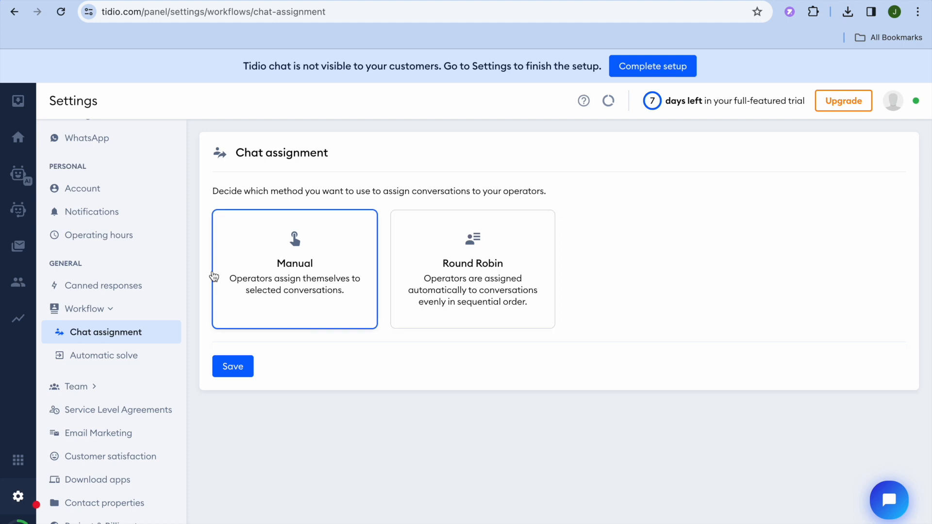
Activate the Lyro AI assistant, accepting the Tidio AI restrictions, and view its Q&A data sources without adding any website URL.
{"action": "left_click", "coordinate": [18, 175]}
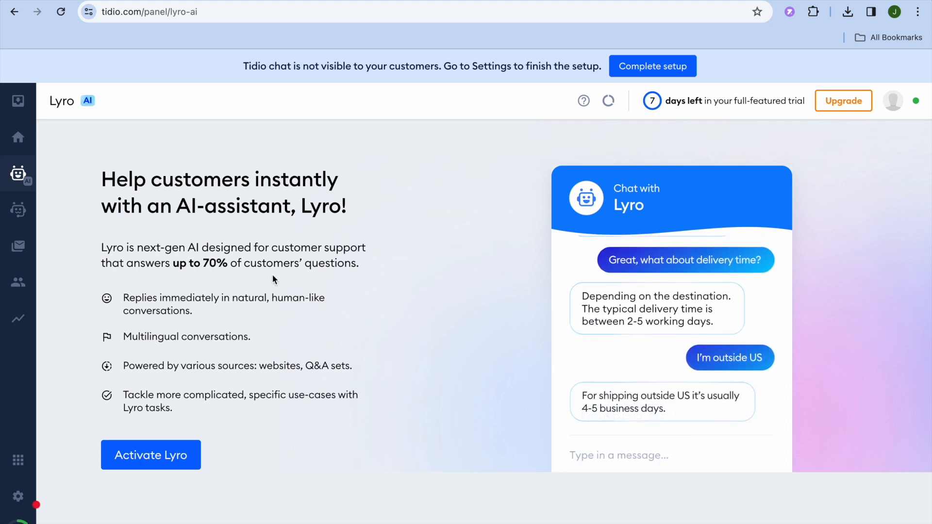
{"action": "left_click", "coordinate": [159, 457]}
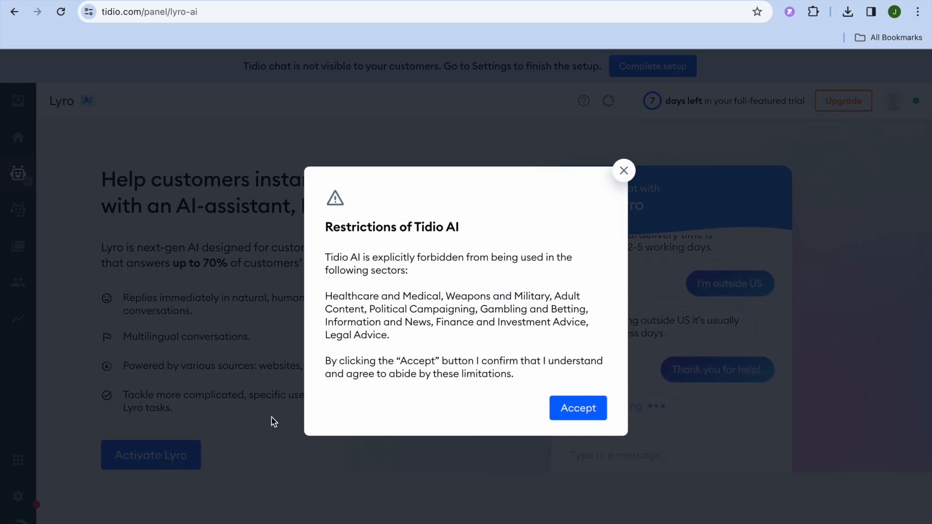
{"action": "left_click", "coordinate": [579, 410]}
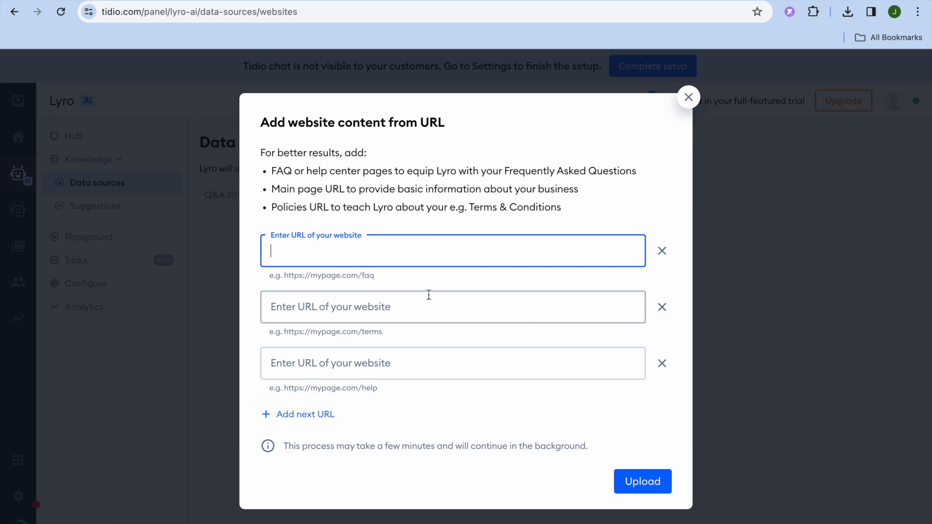
{"action": "left_click", "coordinate": [689, 98]}
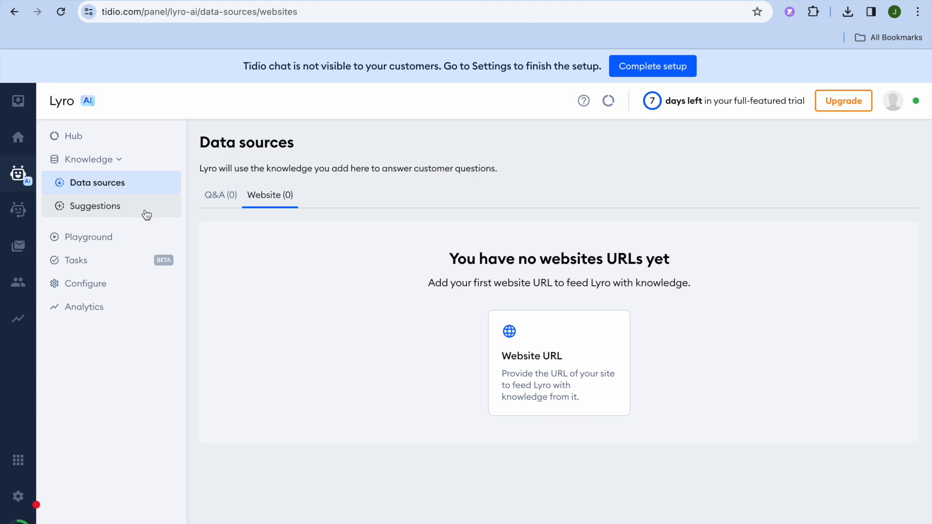
{"action": "left_click", "coordinate": [217, 201]}
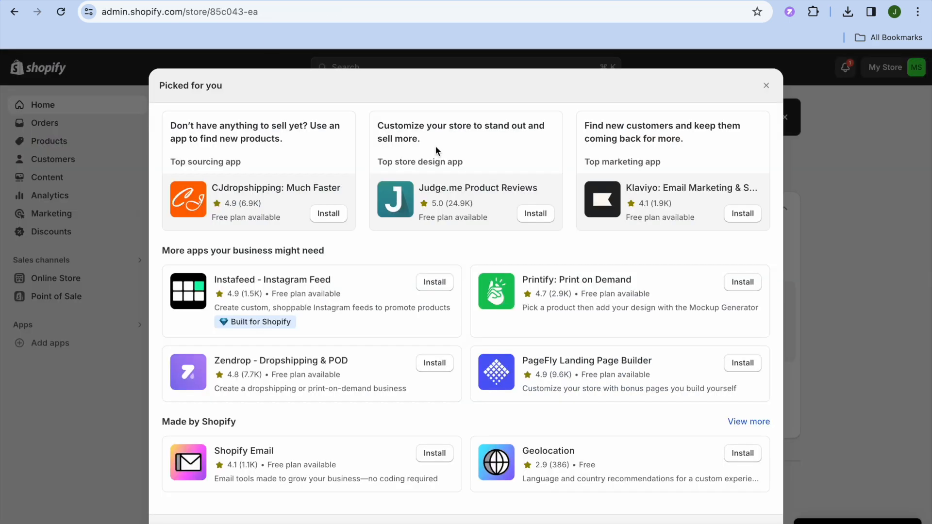
In the Shopify admin, dismiss the suggested apps, view the live online store and expand its chat widget.
{"action": "left_click", "coordinate": [766, 86]}
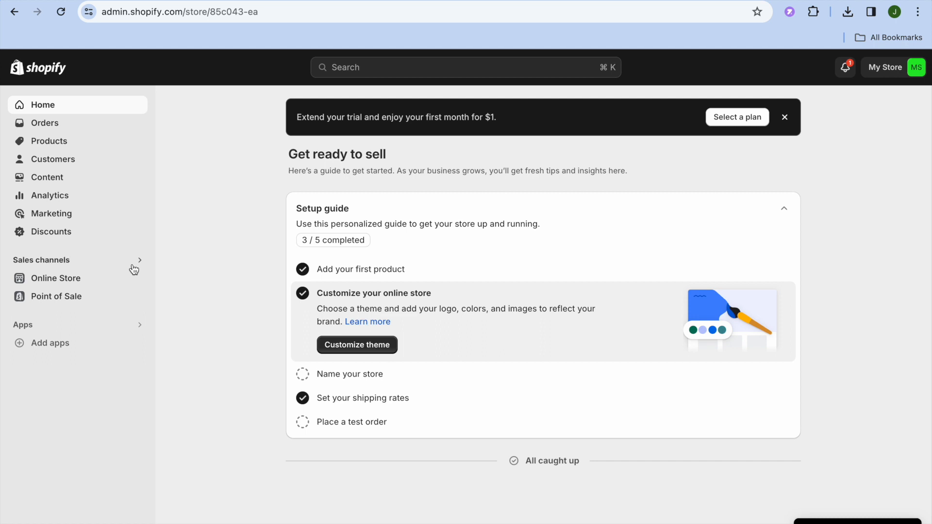
{"action": "left_click", "coordinate": [139, 279]}
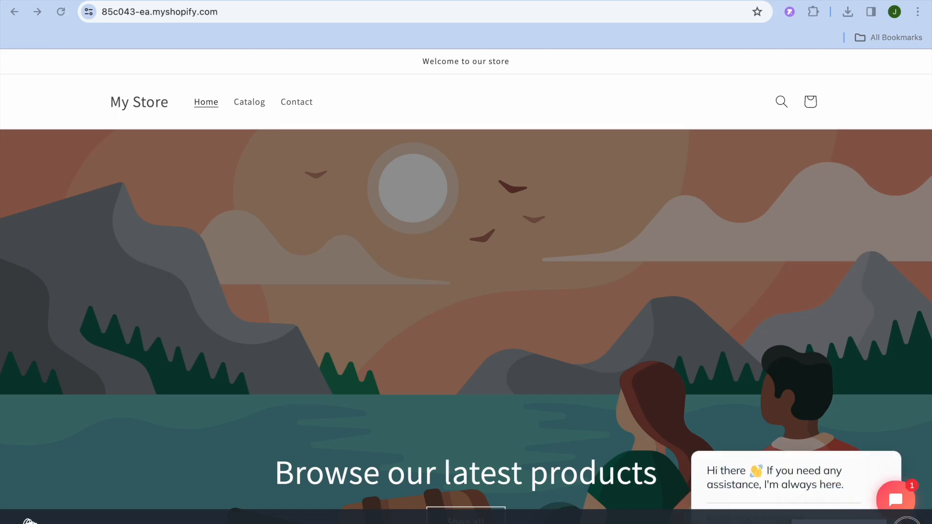
{"action": "key", "text": "ctrl+Left"}
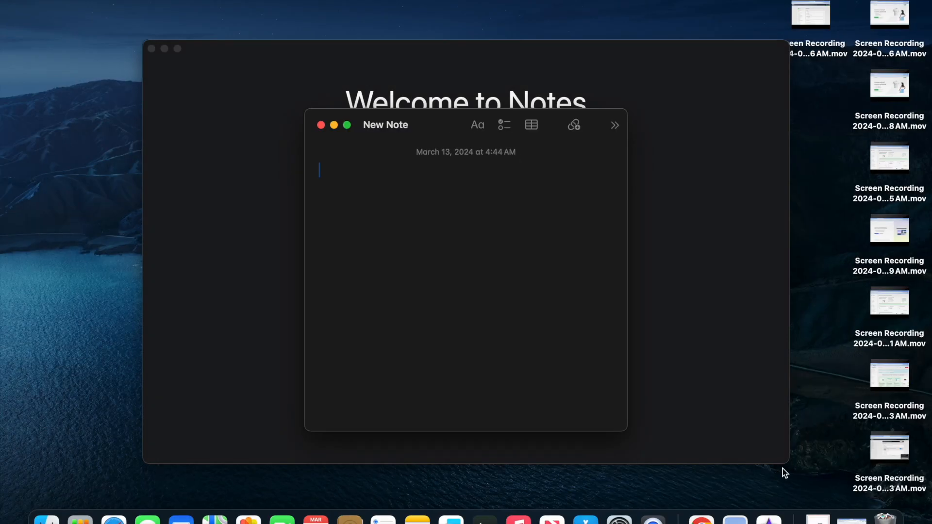
{"action": "left_click", "coordinate": [701, 518]}
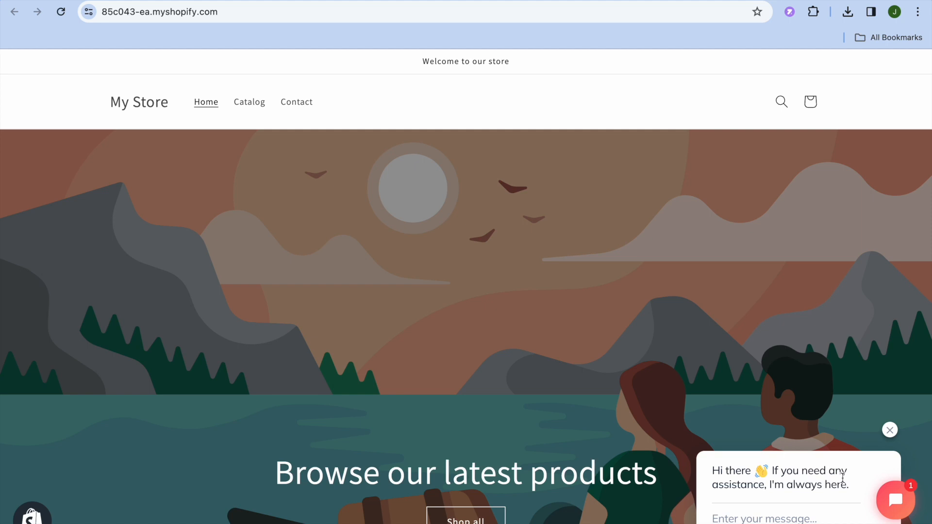
{"action": "left_click", "coordinate": [825, 519]}
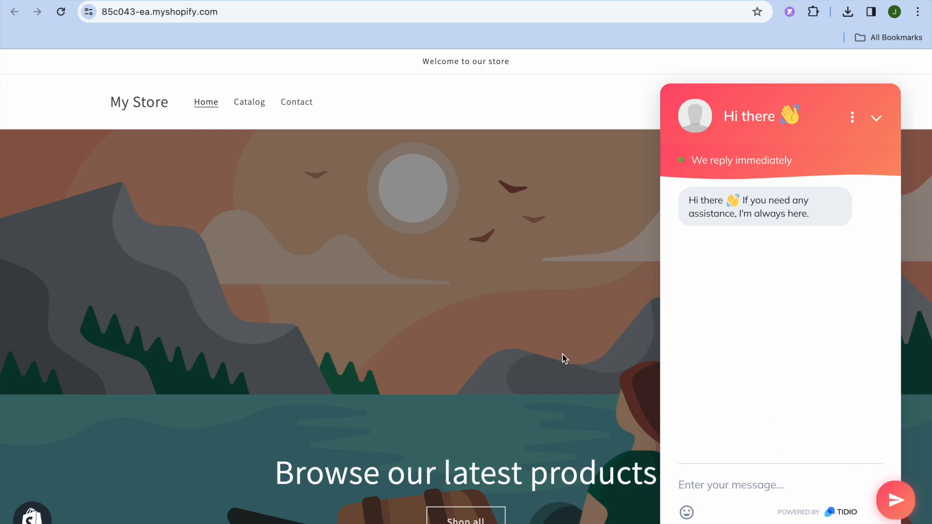
Return to Tidio and look over the chatbot strategies, My chatbots and the live visitors in the Customers section.
{"action": "left_click", "coordinate": [625, 1]}
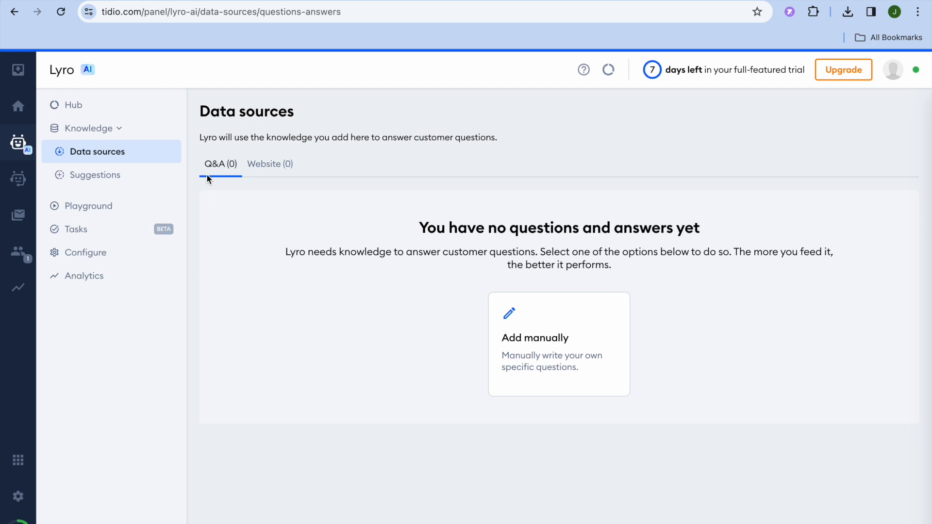
{"action": "left_click", "coordinate": [19, 178]}
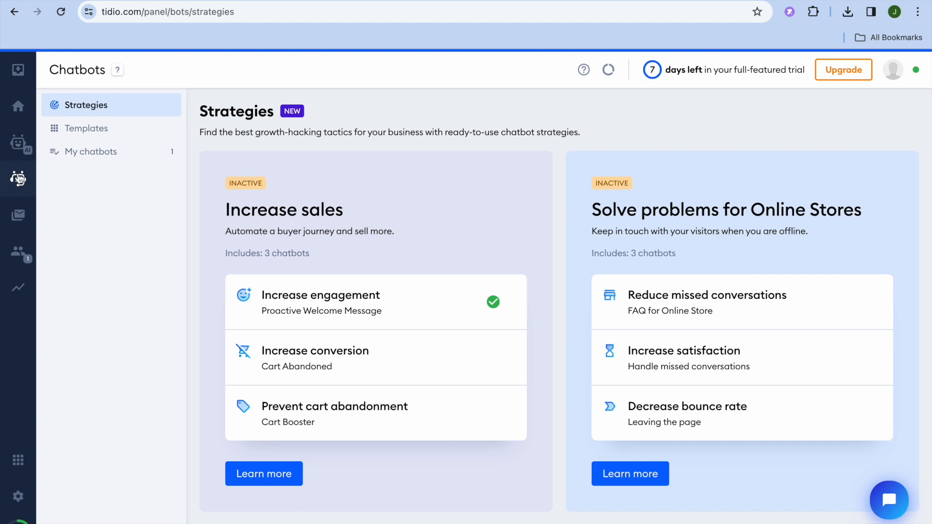
{"action": "left_click", "coordinate": [87, 154]}
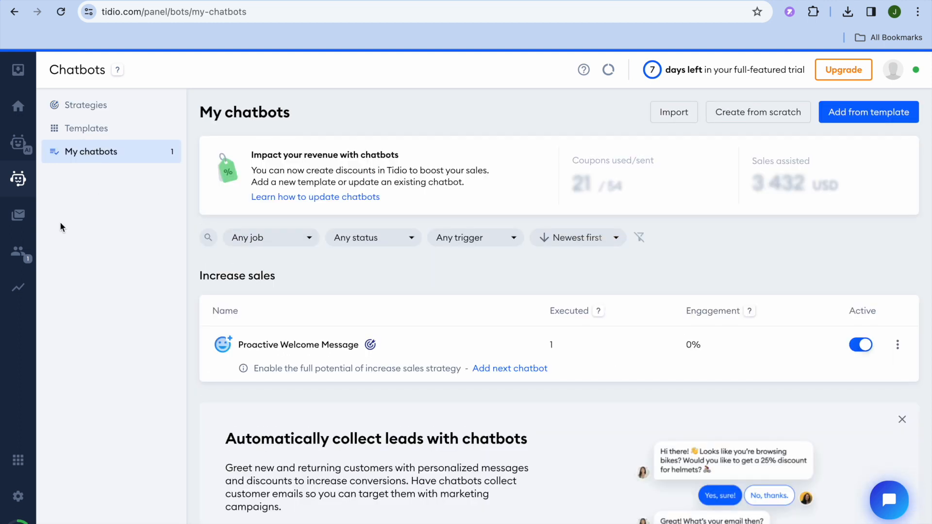
{"action": "left_click", "coordinate": [26, 261]}
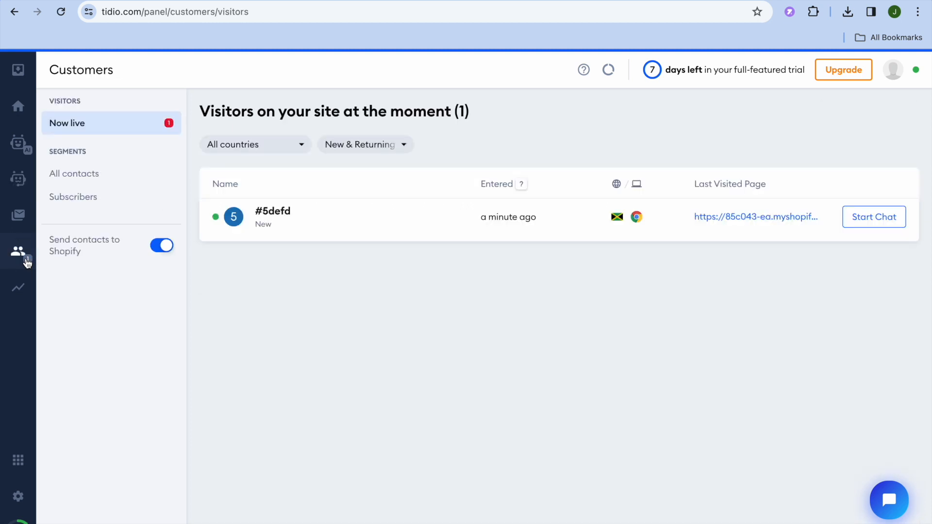